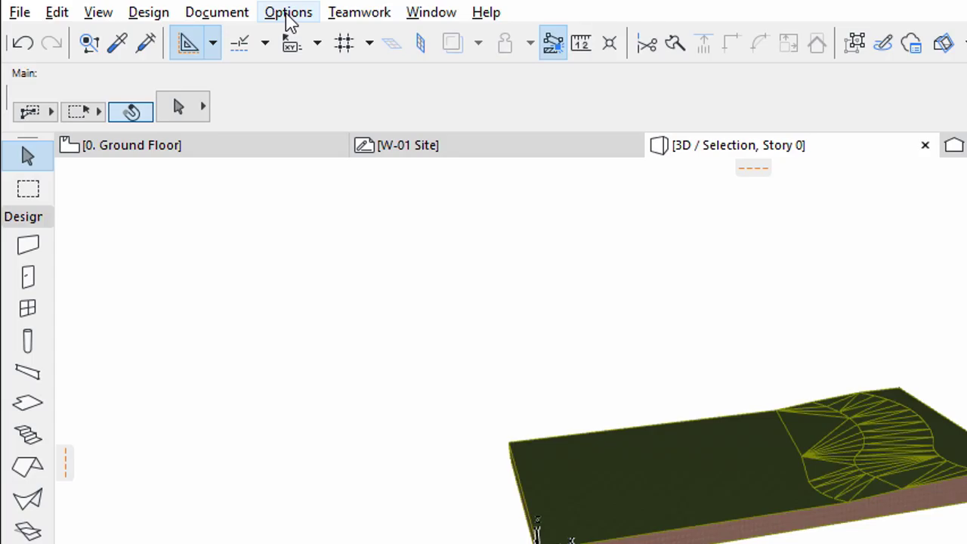
Duplicate the Brick - Finish building material under the name "Brick - Finish (white)"
click(288, 15)
mouse_move(384, 38)
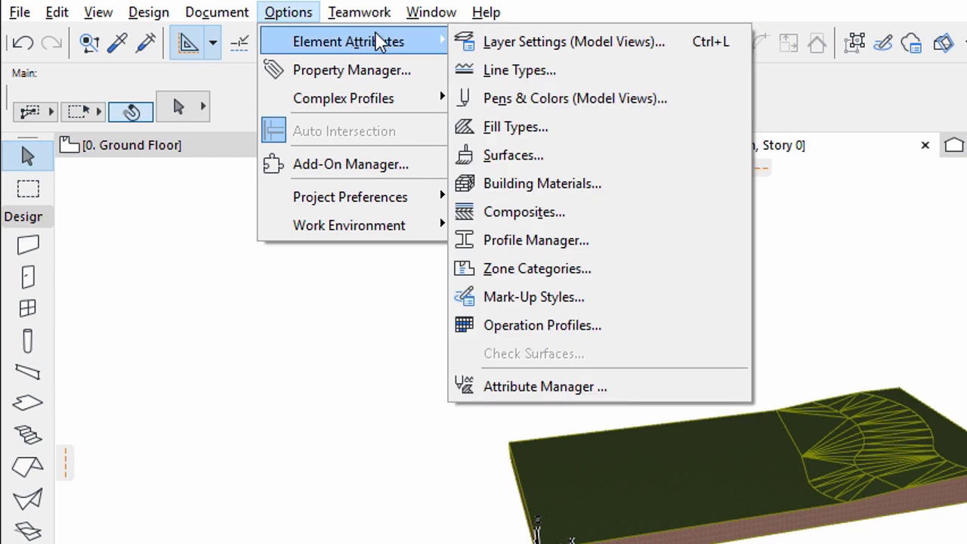
click(616, 198)
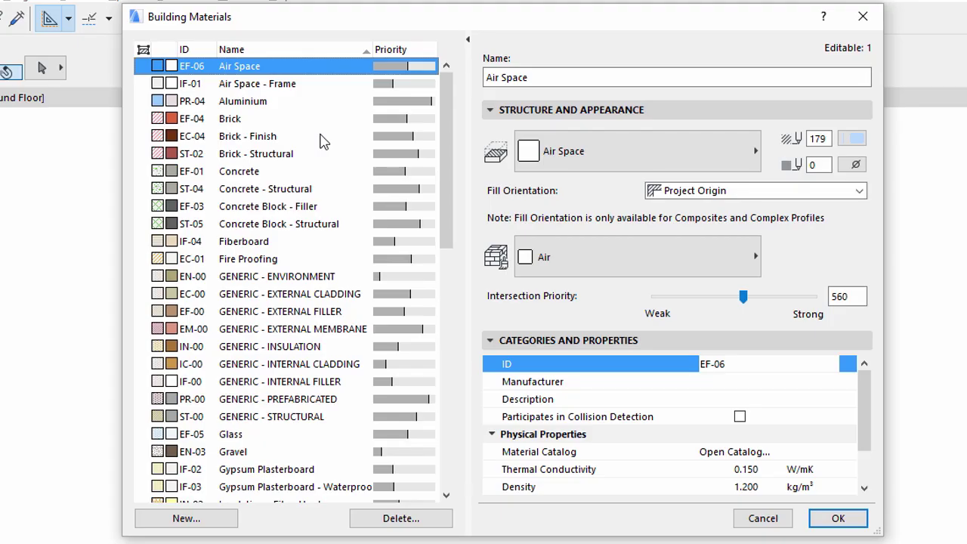
click(404, 255)
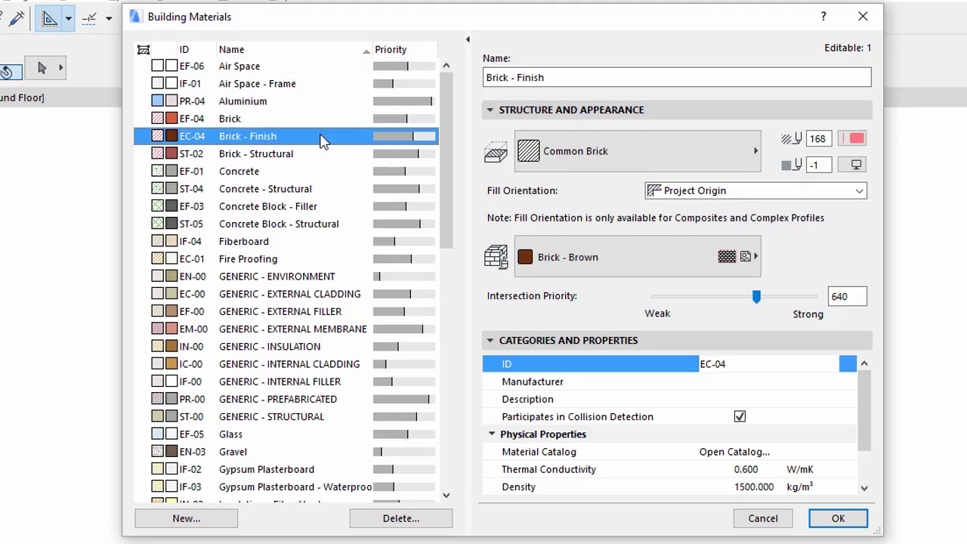
click(207, 520)
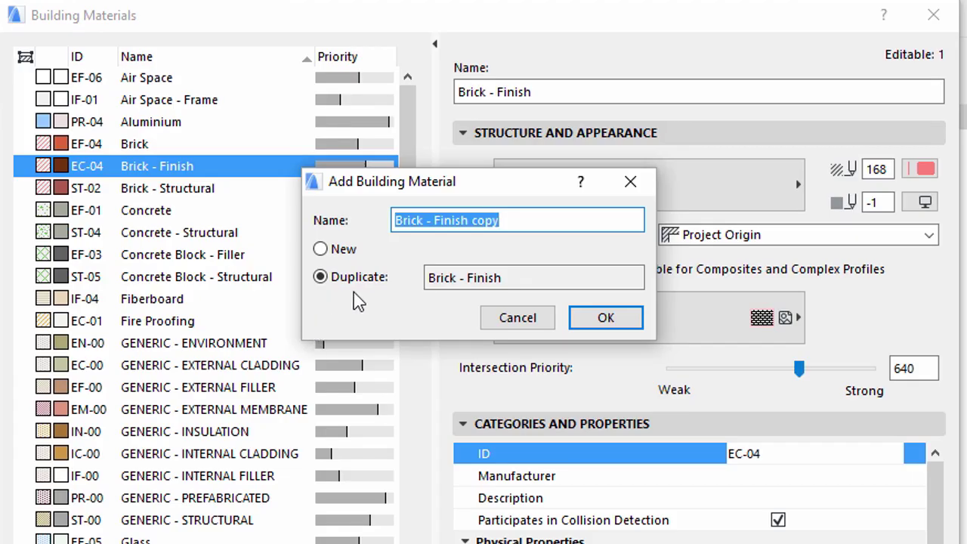
click(537, 218)
key(BackSpace)
key(BackSpace)
key(BackSpace)
key(BackSpace)
text(()
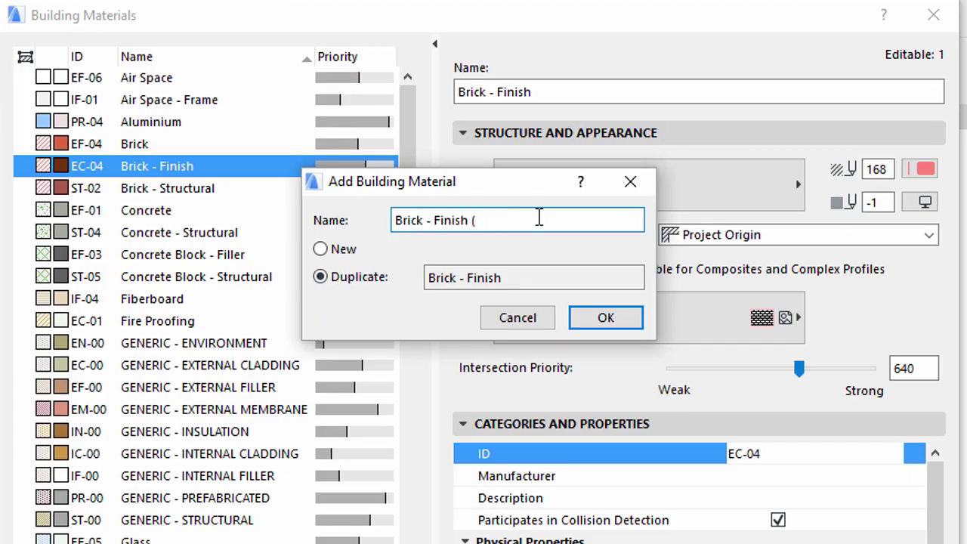
text(white))
click(588, 321)
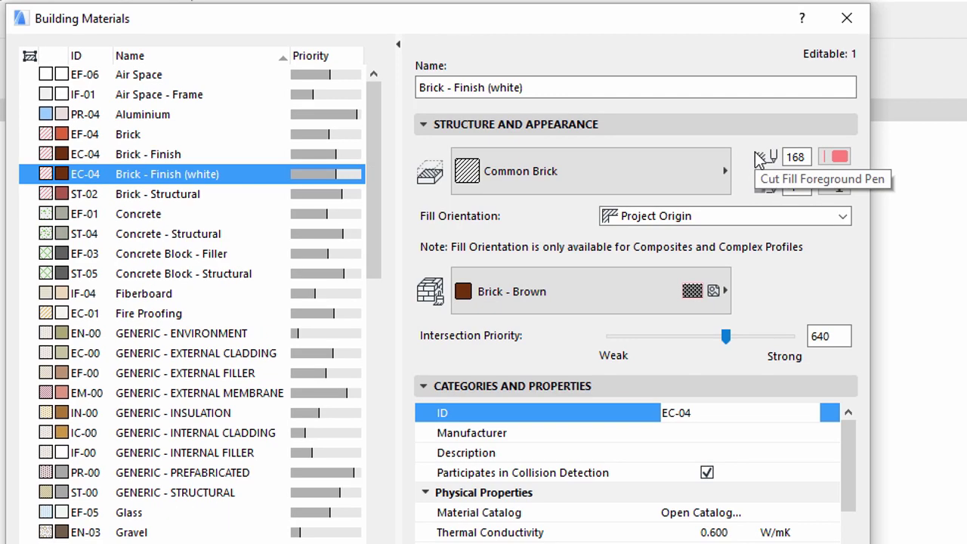
Set the white brick material's cut fill foreground pen to 161 and its surface to Brick - White Natural
click(761, 157)
text(1)
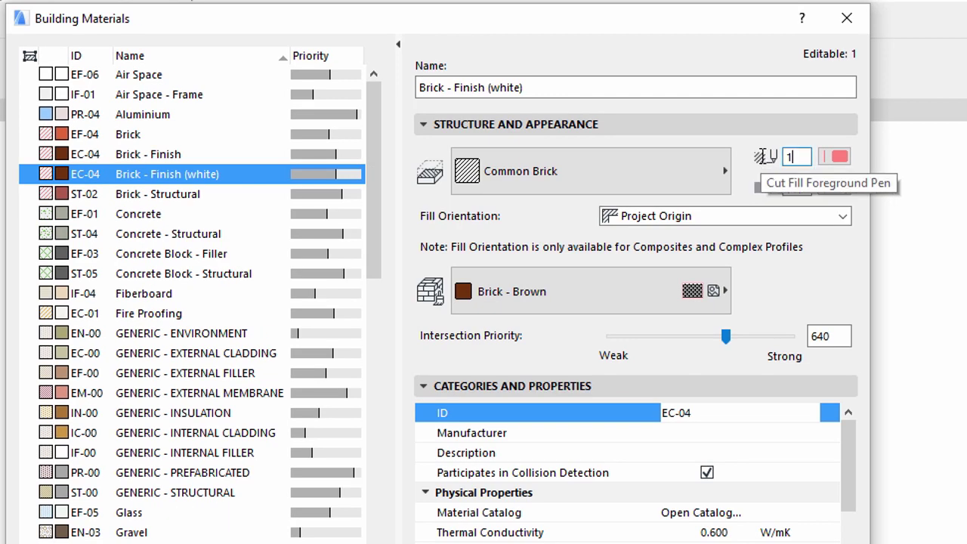
text(61)
click(612, 290)
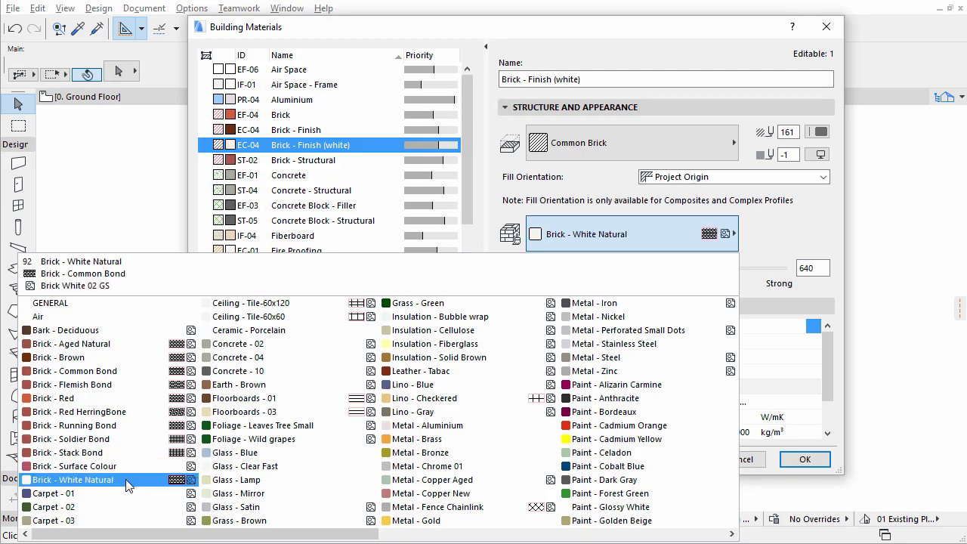
click(127, 484)
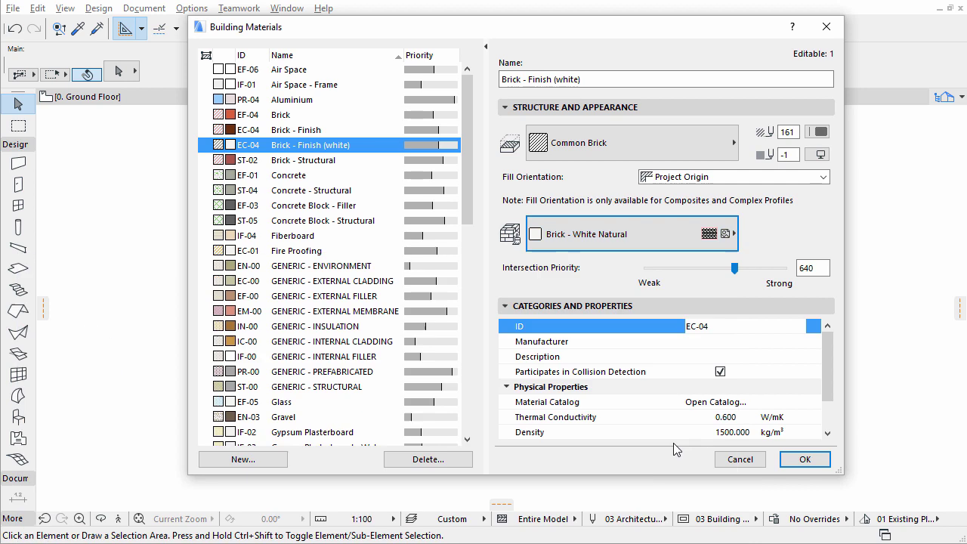
click(790, 463)
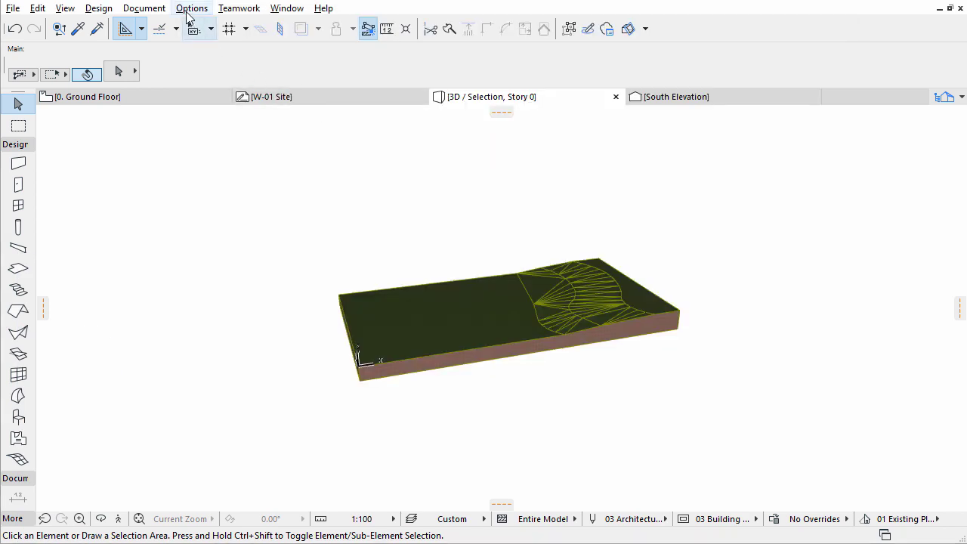
Duplicate the 215 Block Insulated Cavity Plastered composite under the name "Exterior Wall"
click(186, 9)
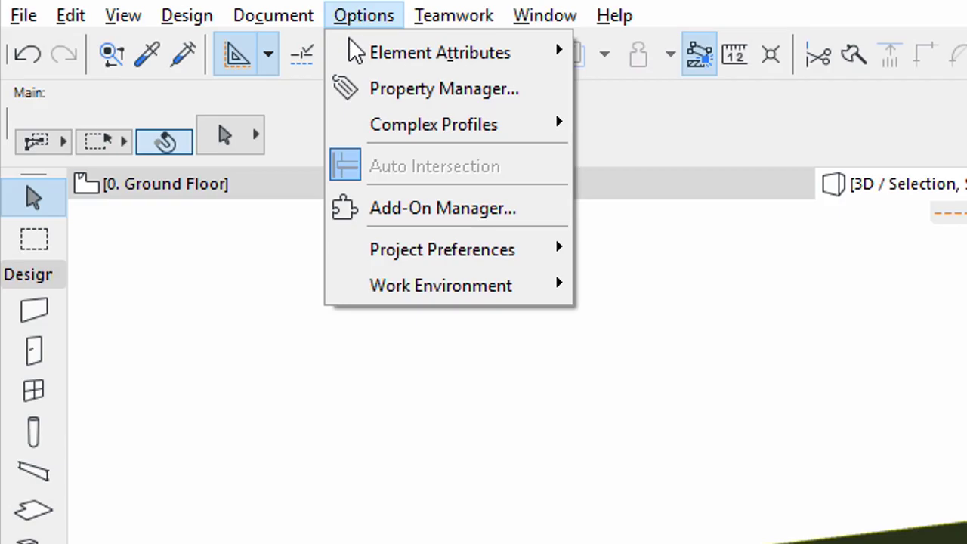
mouse_move(186, 24)
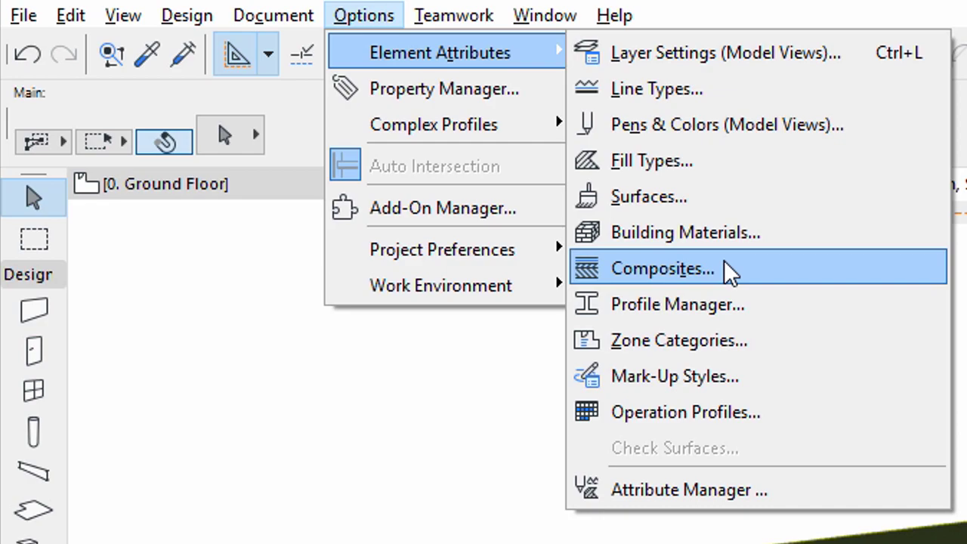
click(724, 264)
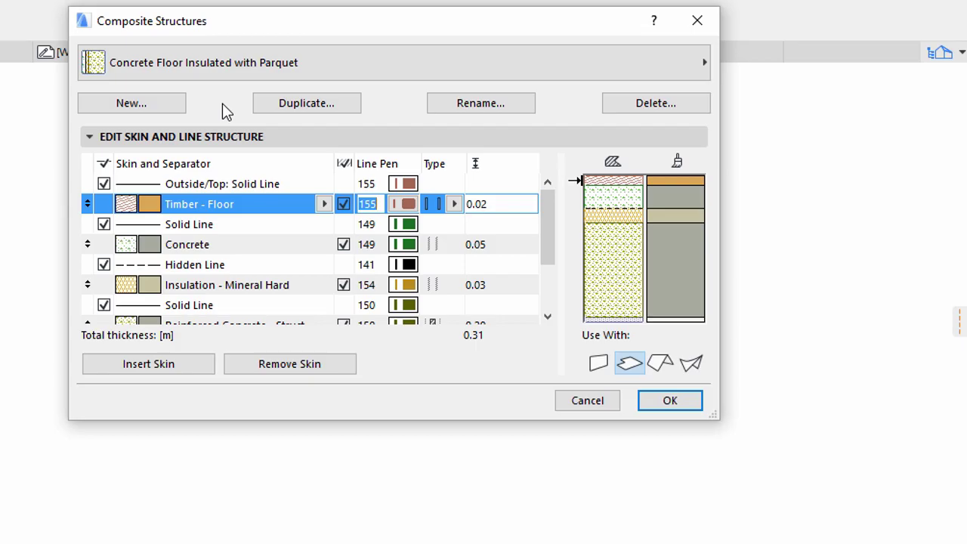
click(487, 71)
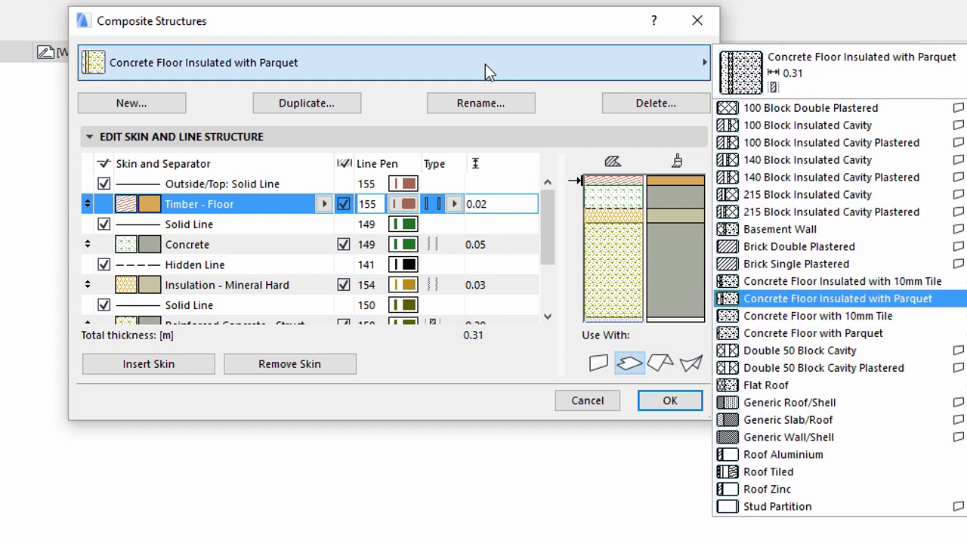
click(737, 214)
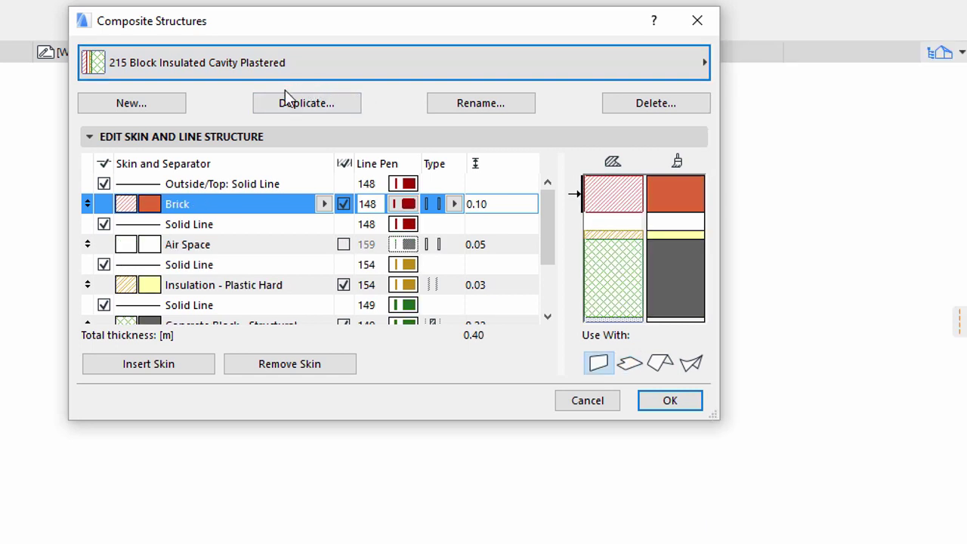
click(272, 106)
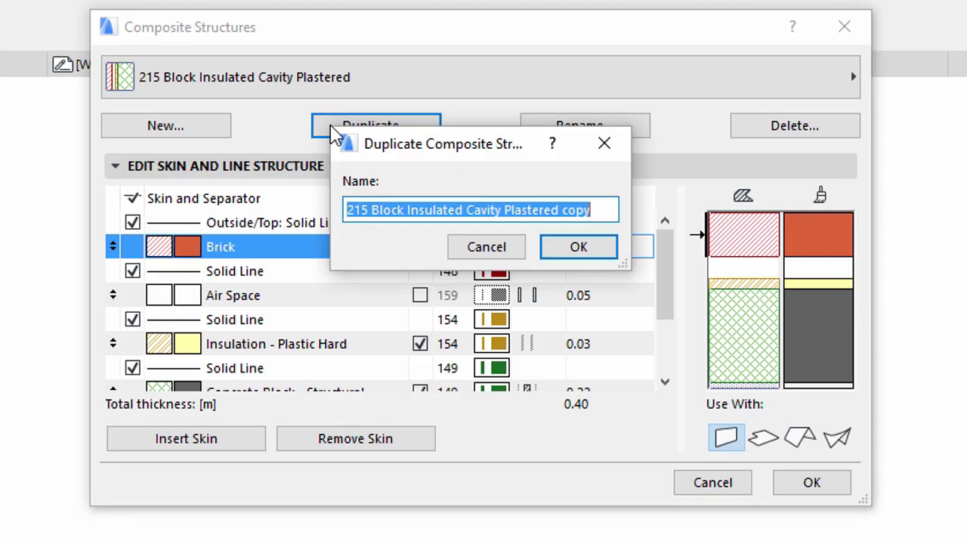
text(Exterior Wal)
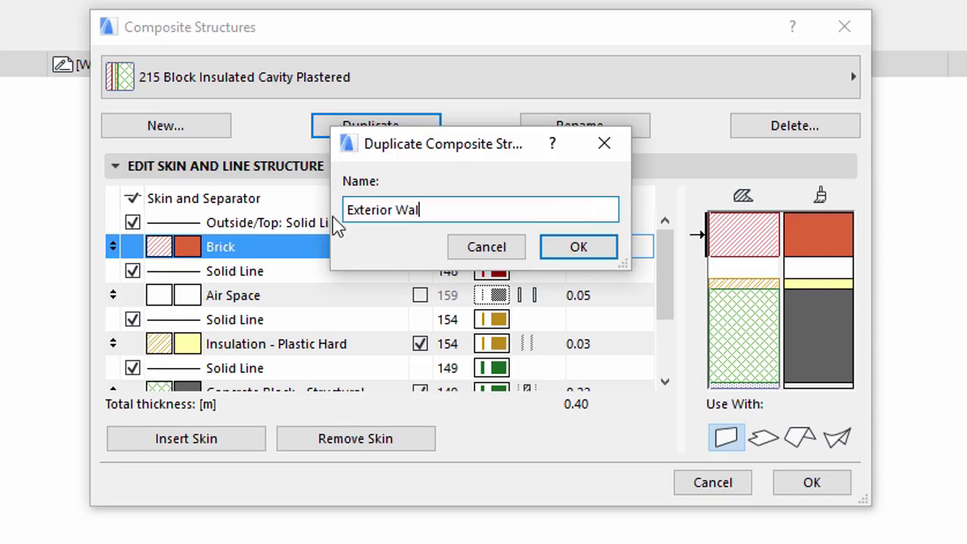
text(l)
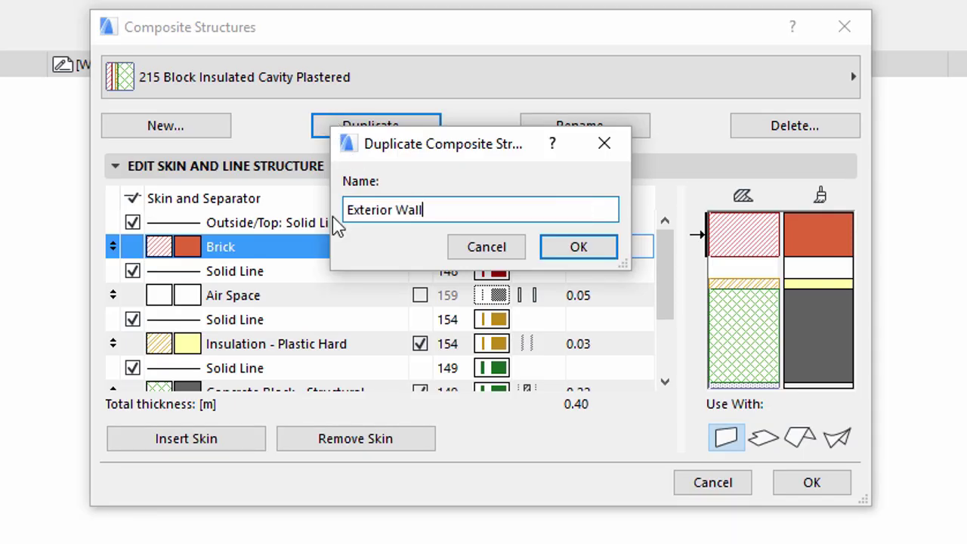
click(558, 249)
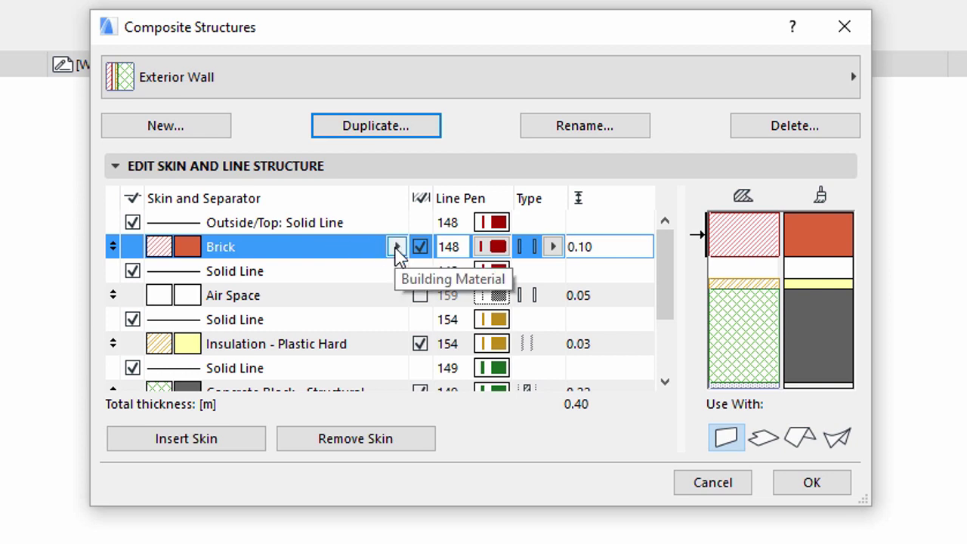
Assign Brick - Finish (white) to the Exterior Wall's outer brick skin and remove its Air Space skin
click(396, 246)
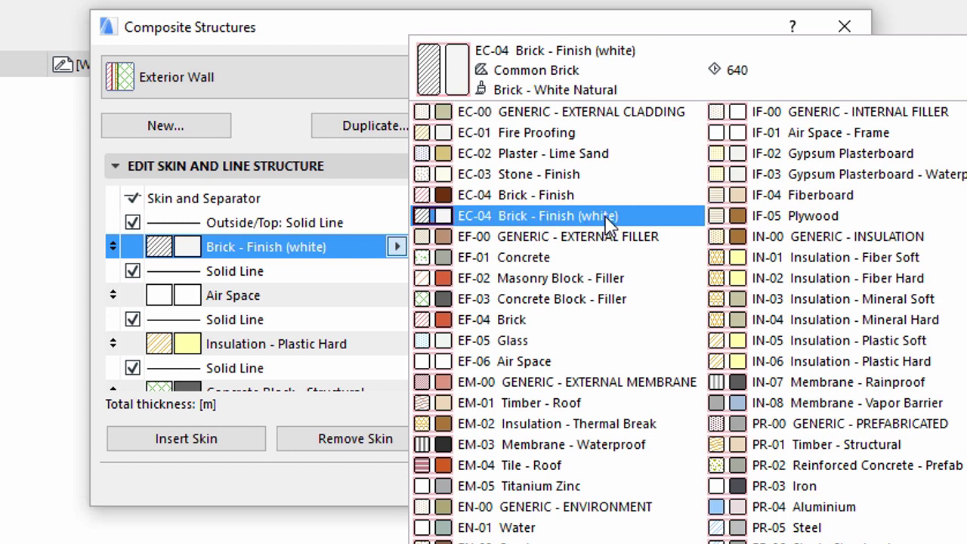
click(464, 225)
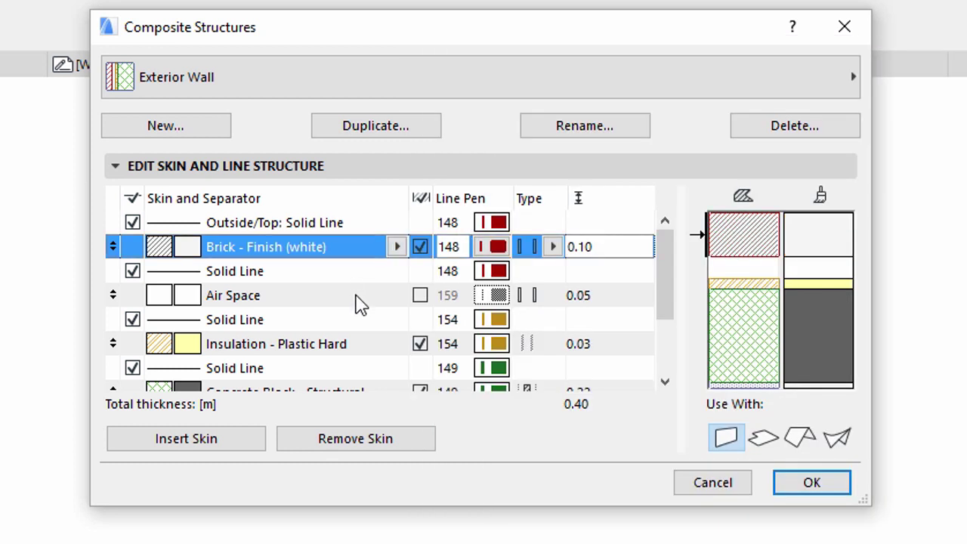
click(359, 298)
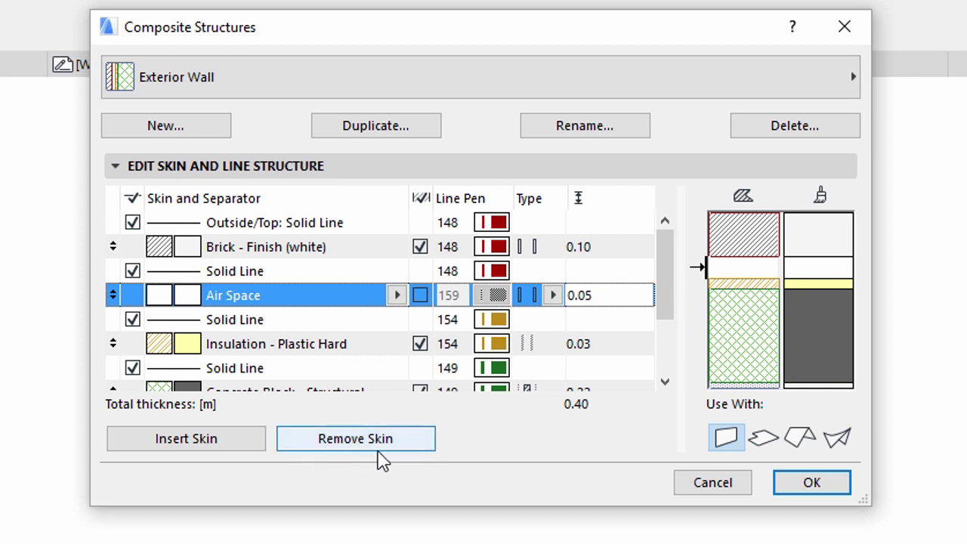
click(306, 447)
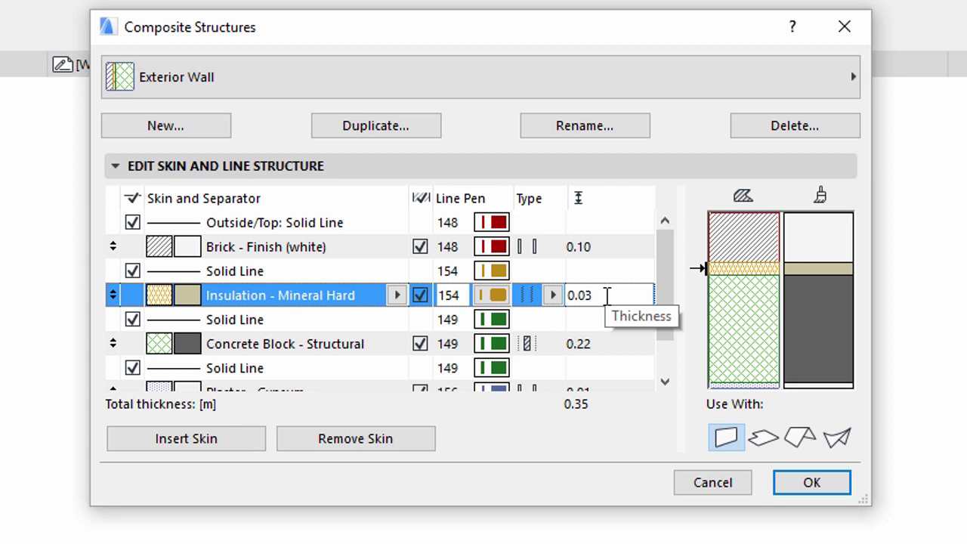
Set the thickness of the Insulation - Mineral Hard skin to 0.10 m
key(BackSpace)
key(BackSpace)
text(1)
key(Return)
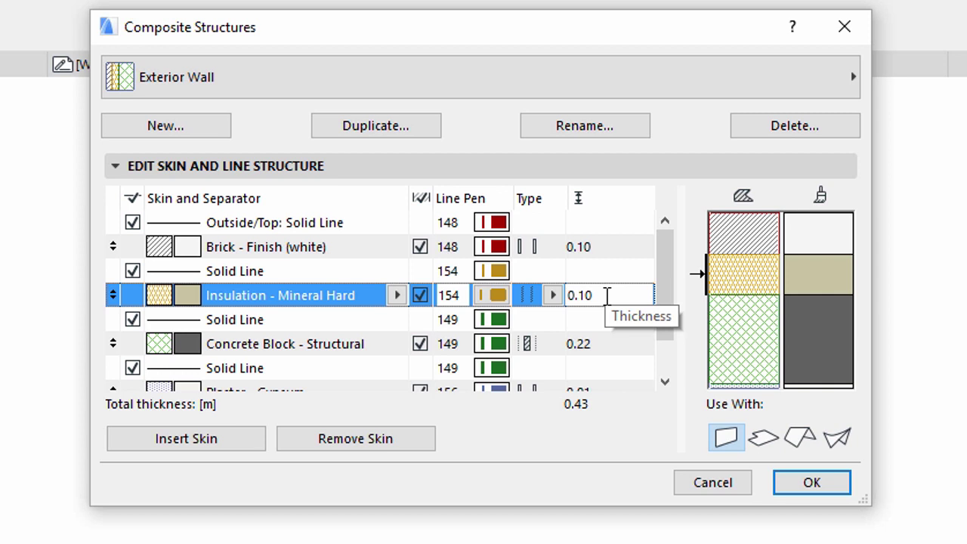
Change the Concrete Block - Structural skin to Masonry Block - Structural with a thickness of 0.25 m
click(364, 351)
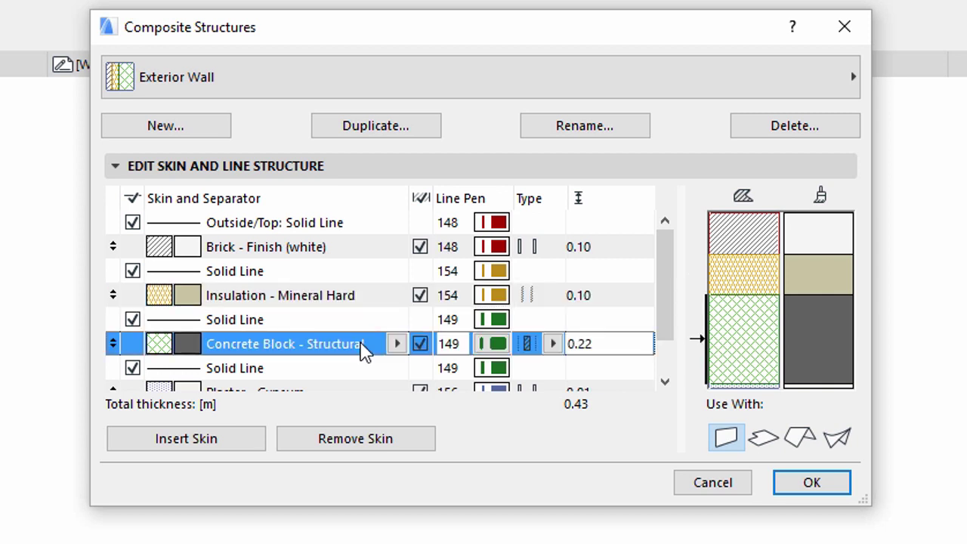
click(397, 343)
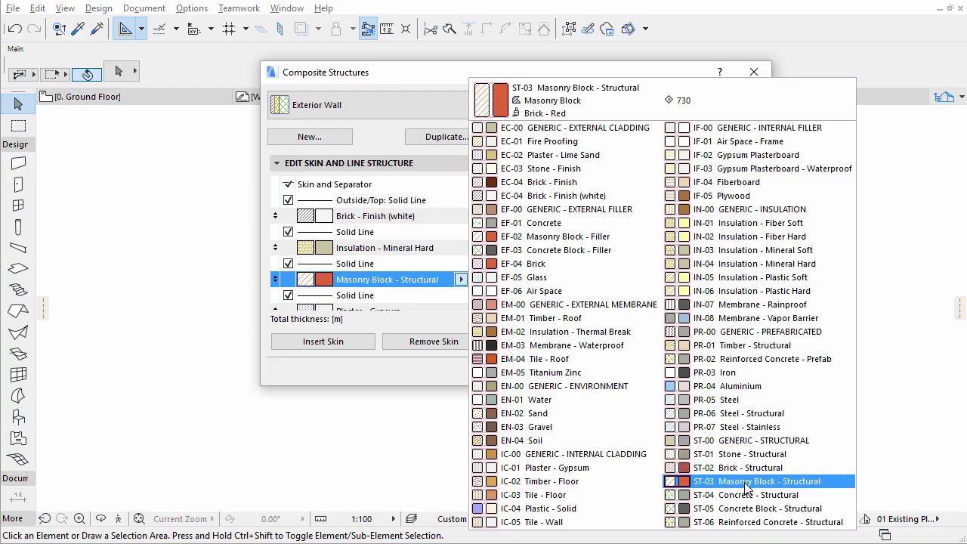
click(746, 482)
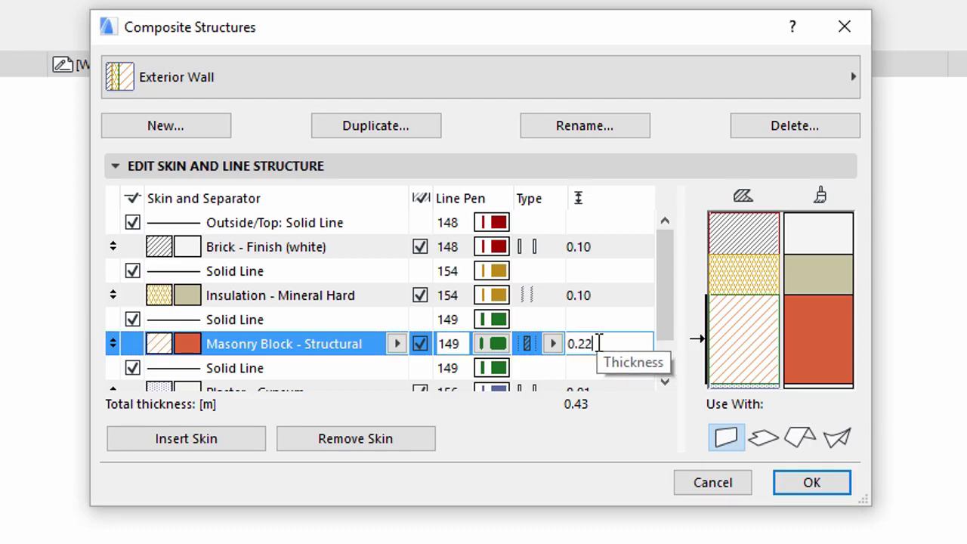
key(BackSpace)
text(5)
key(Return)
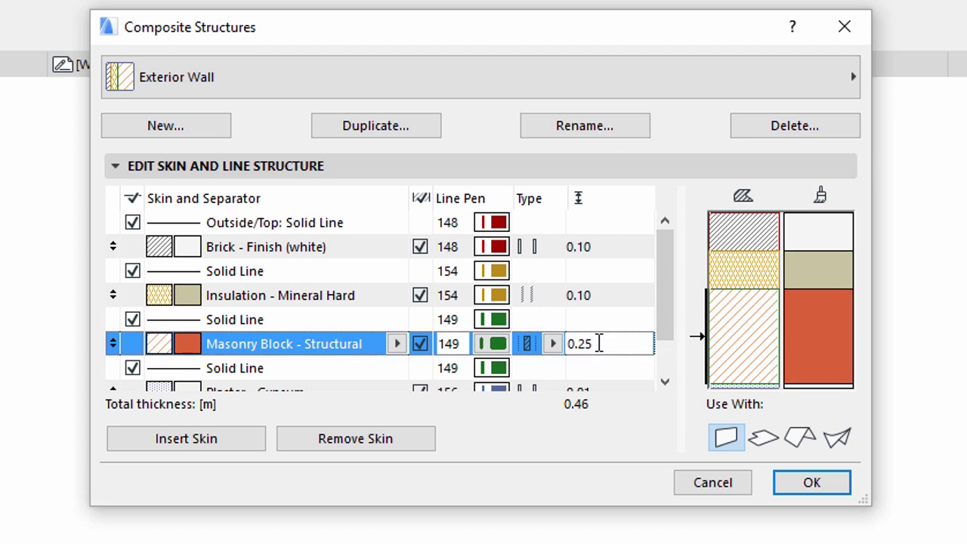
Set the Plaster - Gypsum skin's thickness to 0.02 m and save the Exterior Wall composite
drag(669, 334, 671, 355)
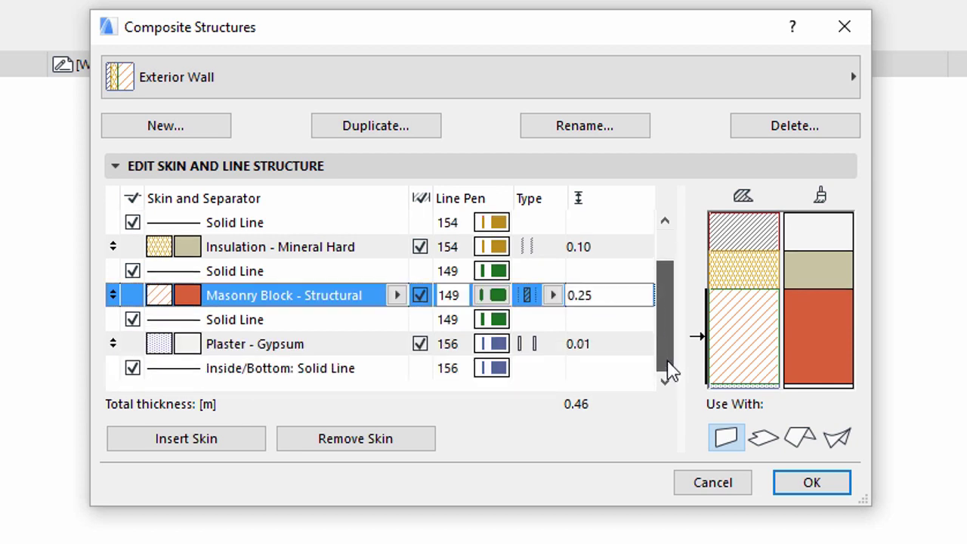
click(331, 352)
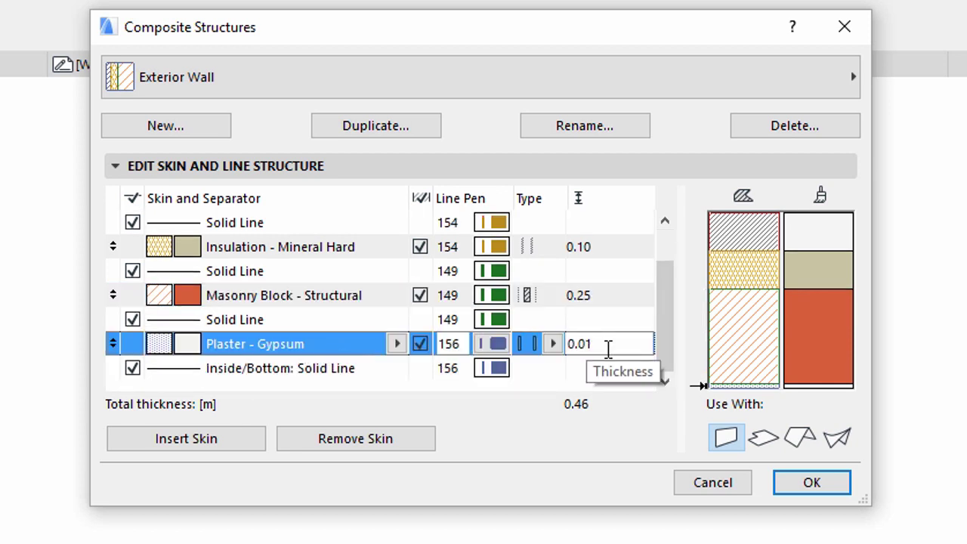
click(608, 346)
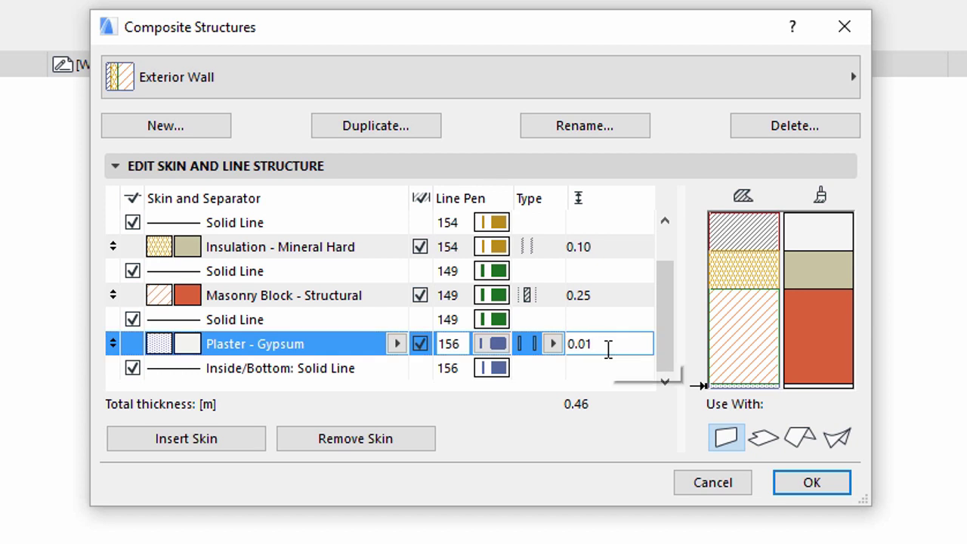
key(BackSpace)
text(2)
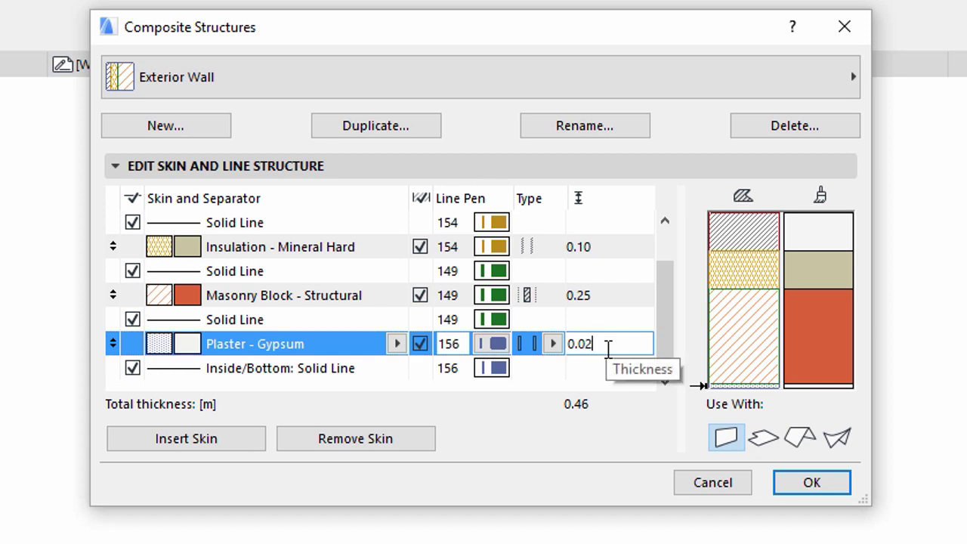
key(Return)
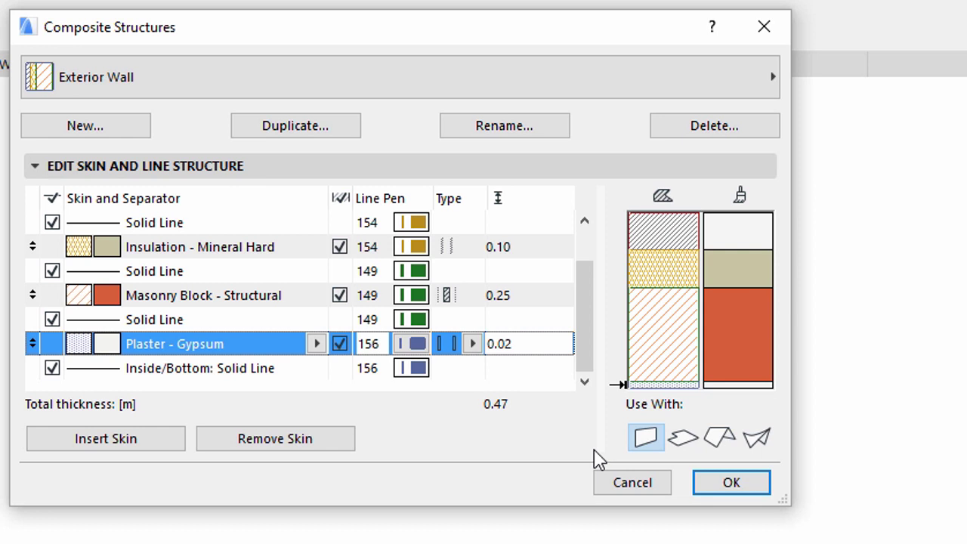
click(703, 489)
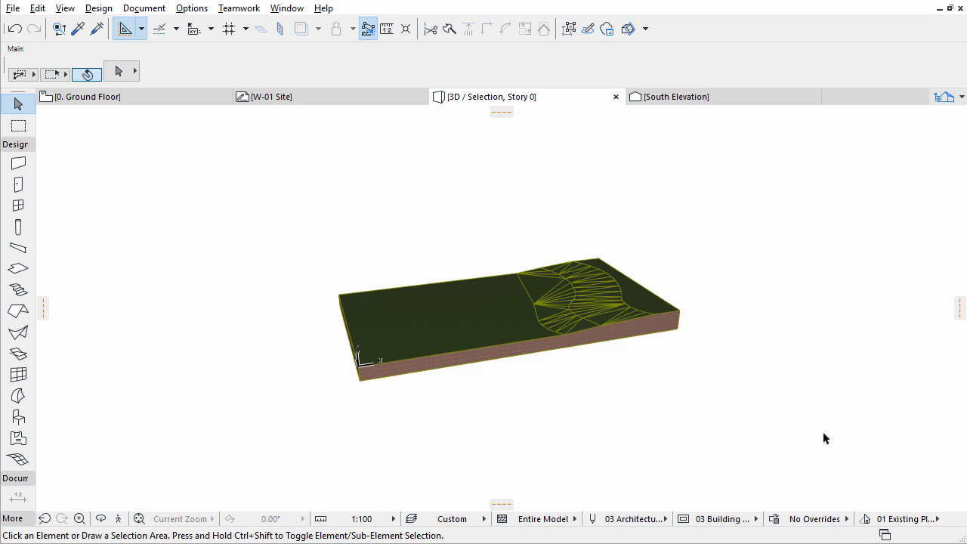
Open the 0. Ground Floor plan and deselect the site mesh
click(943, 97)
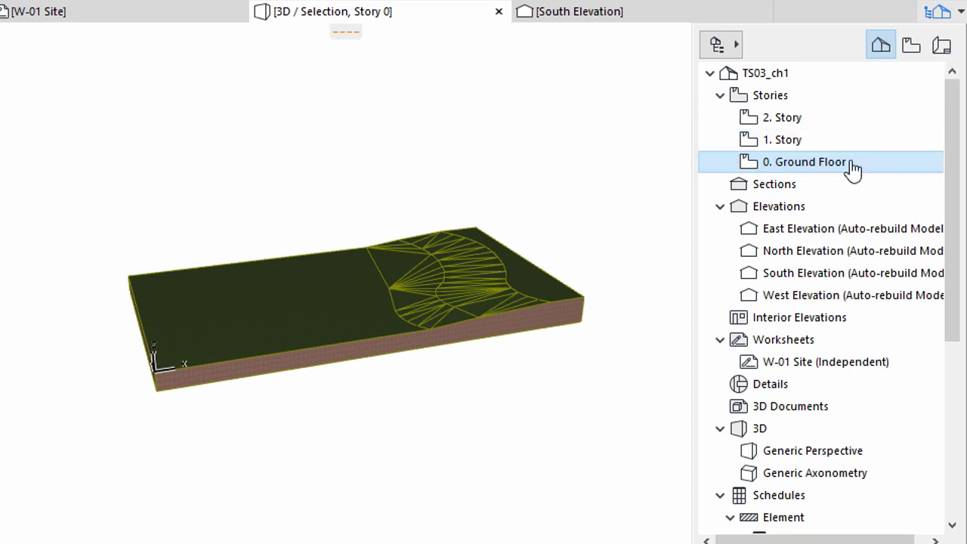
click(805, 162)
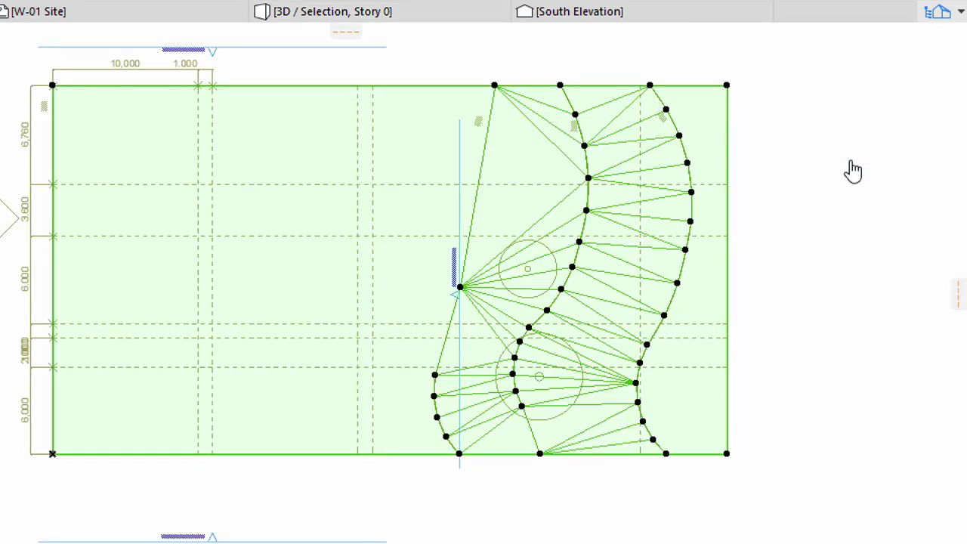
click(853, 171)
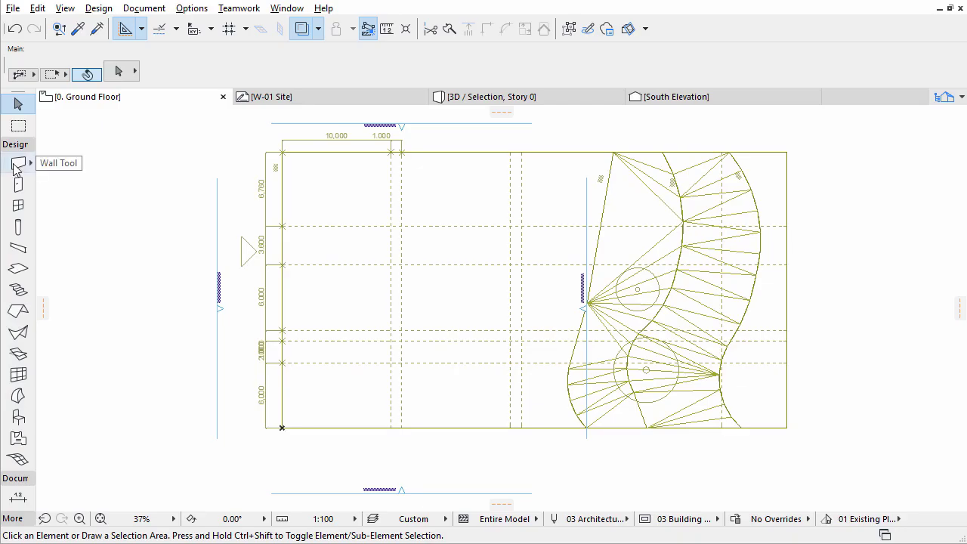
In the Wall tool's default settings, link the wall top to 2. Story (Home + 2) with a top offset of 1.00 m
click(17, 164)
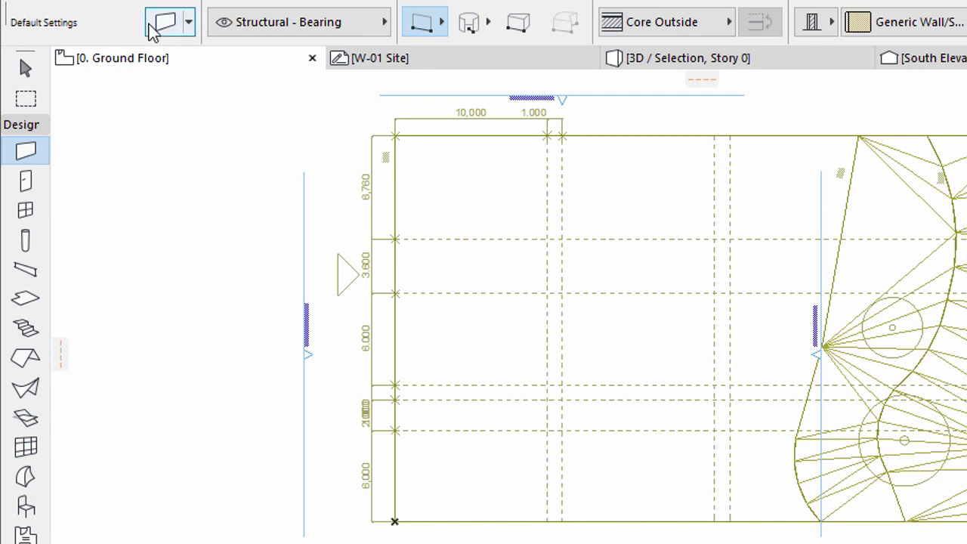
click(154, 30)
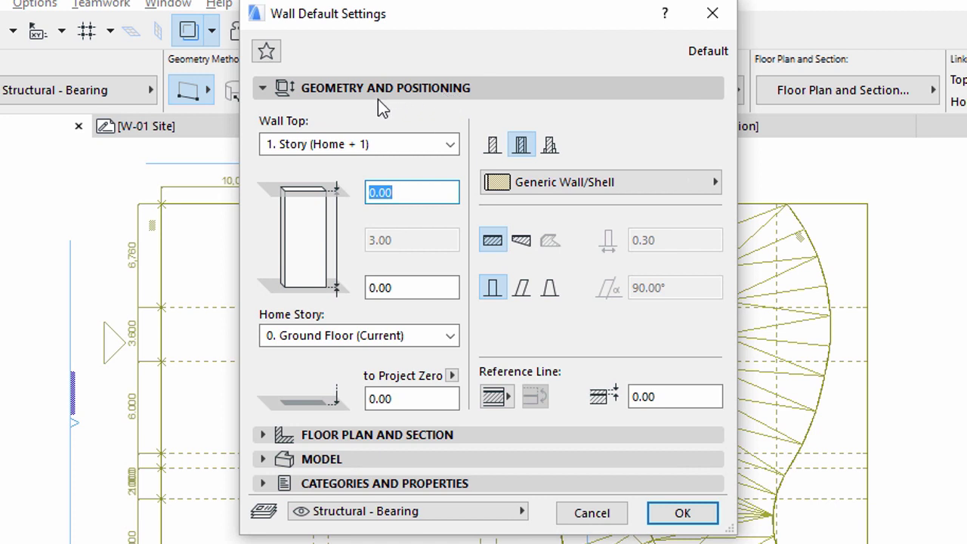
click(451, 145)
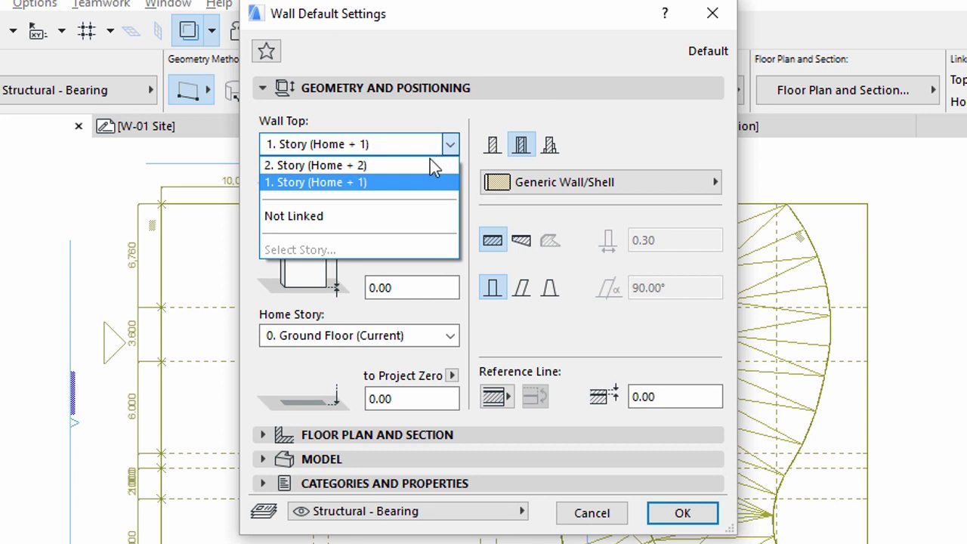
click(428, 162)
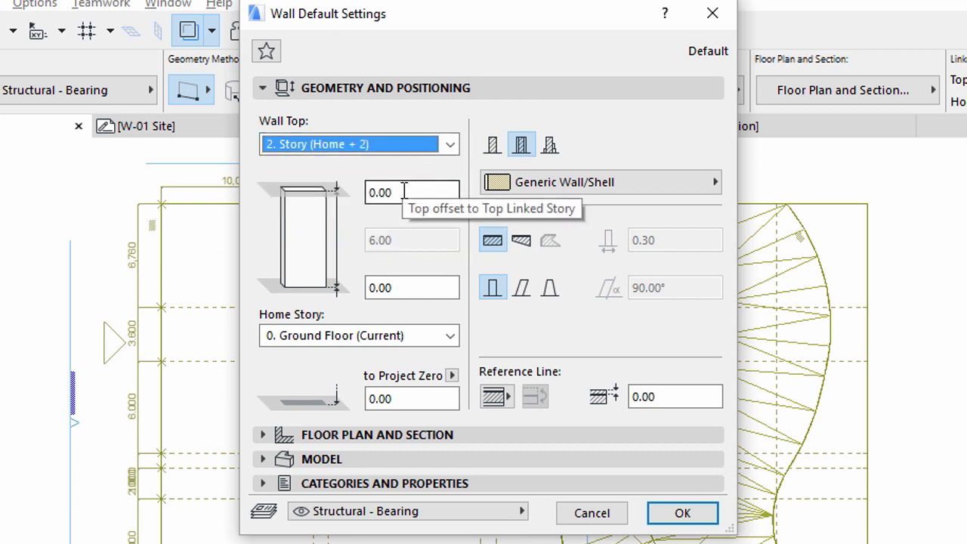
click(404, 191)
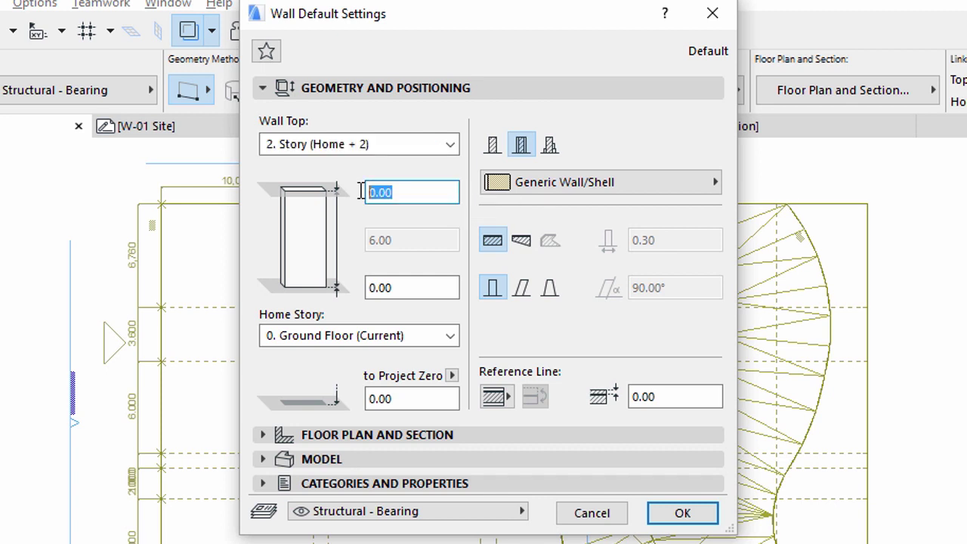
text(1.00)
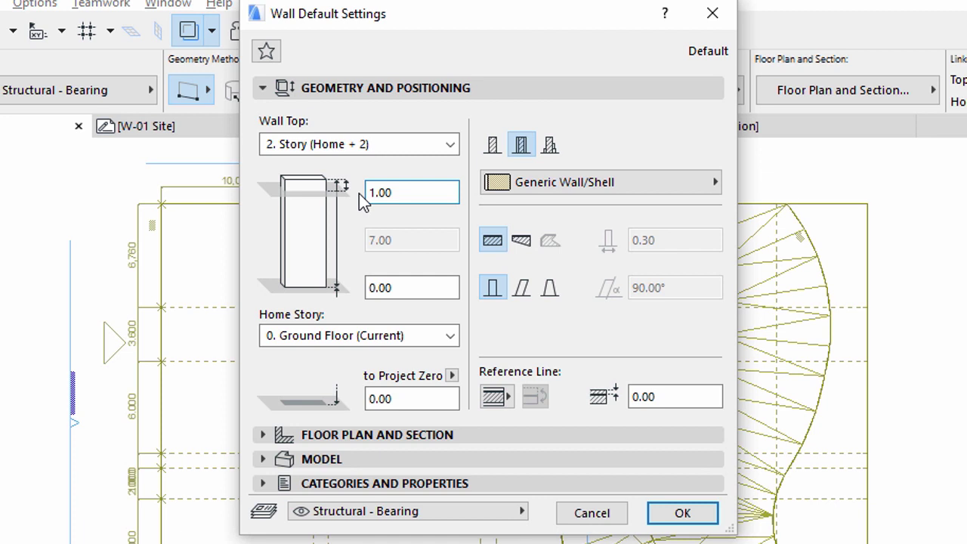
Set the default wall's home story to 0. Ground Floor with a bottom offset of -0.10 m
click(451, 337)
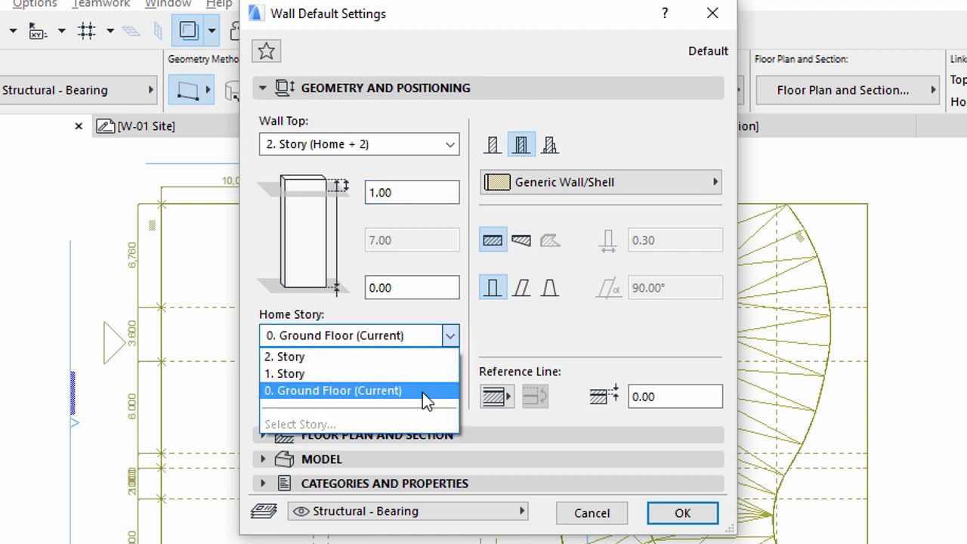
click(422, 392)
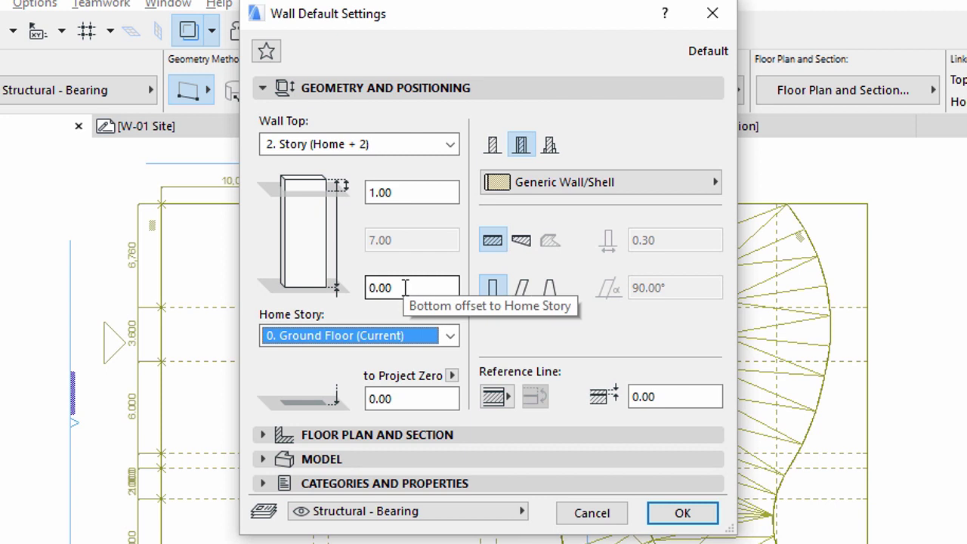
double_click(405, 288)
text(-0.1)
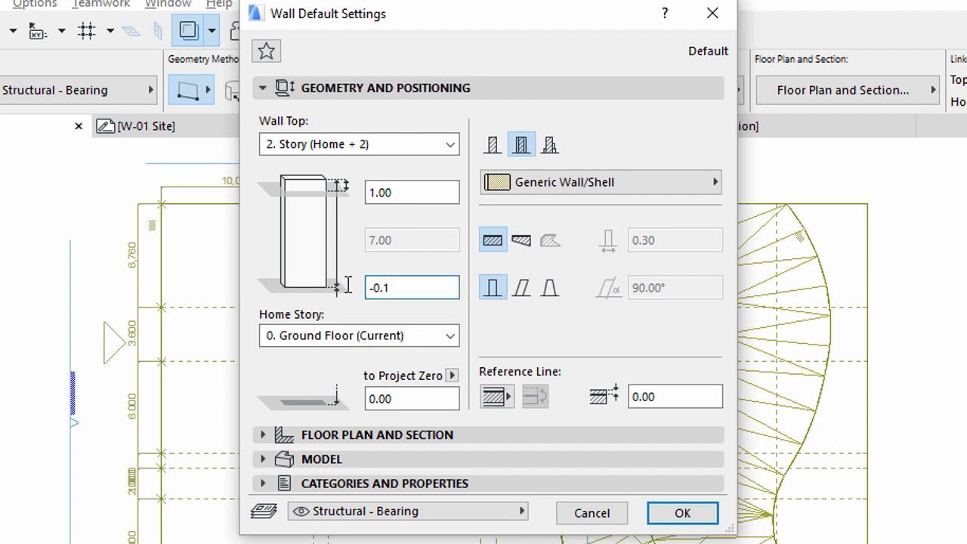
text(0)
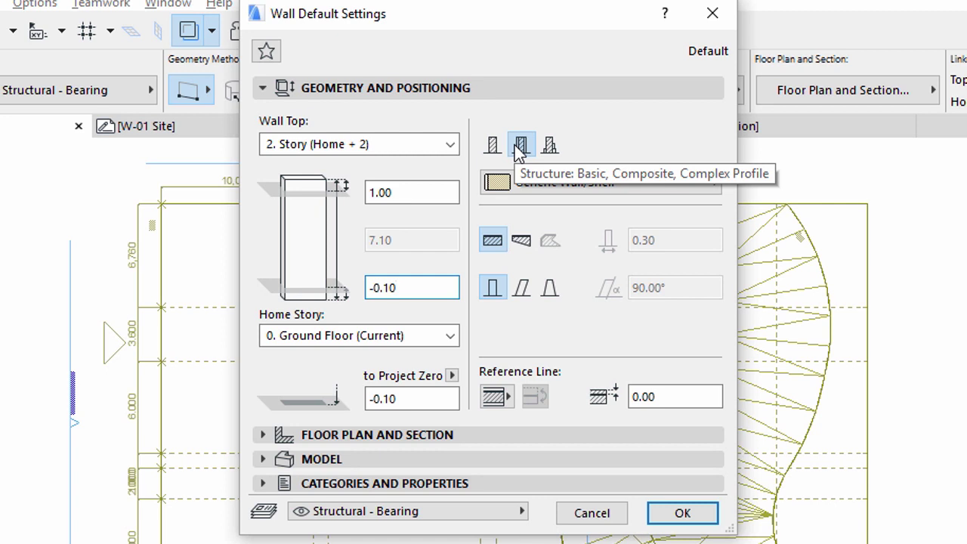
Assign the Exterior Wall composite to the default wall and place its reference line at Core Inside
click(522, 189)
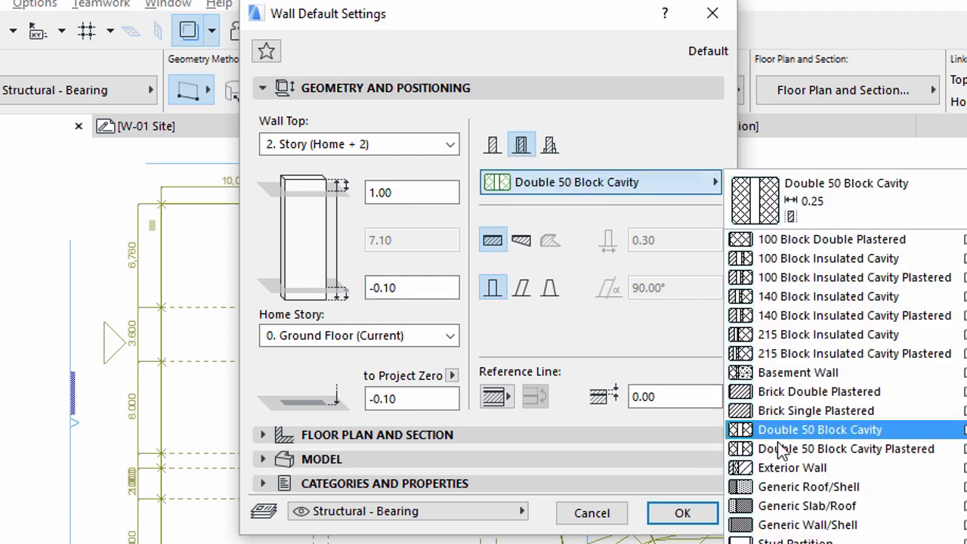
click(837, 471)
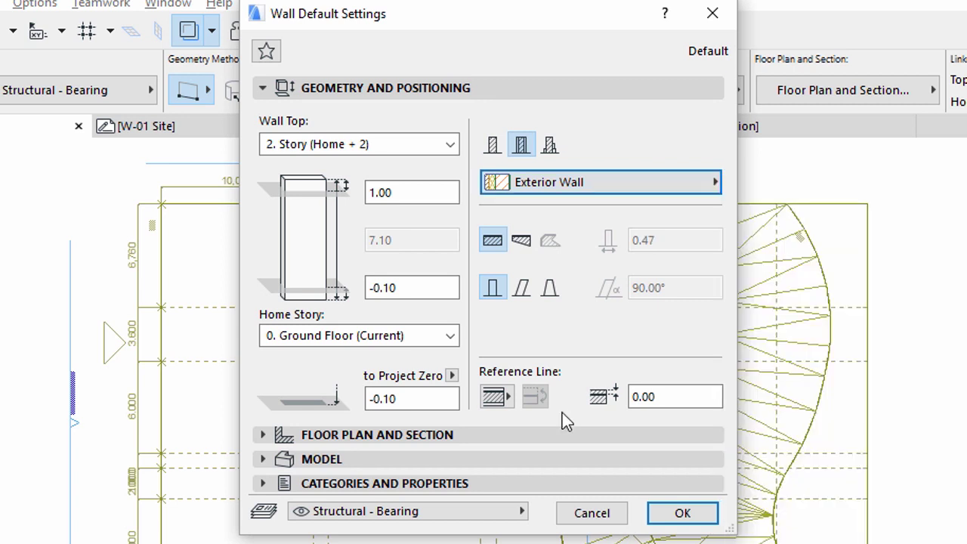
click(503, 398)
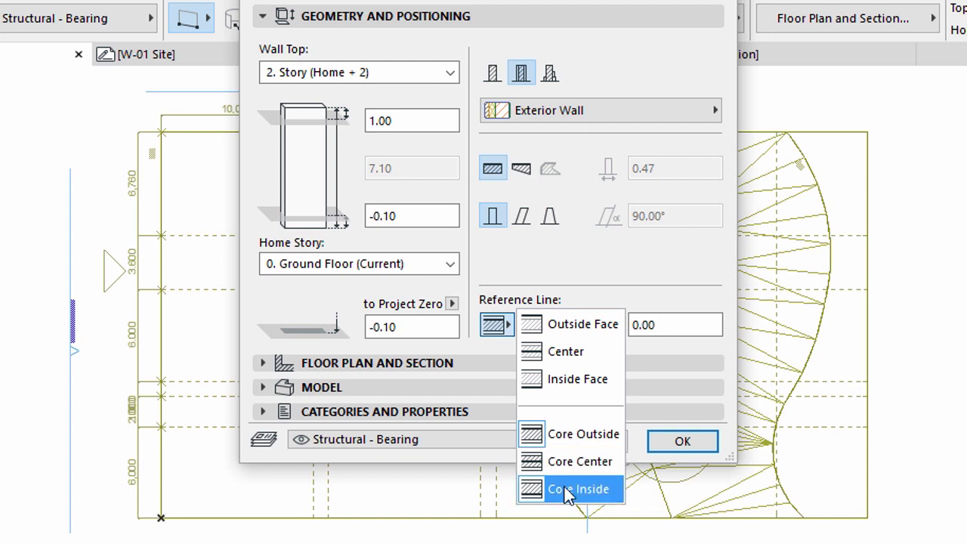
click(567, 490)
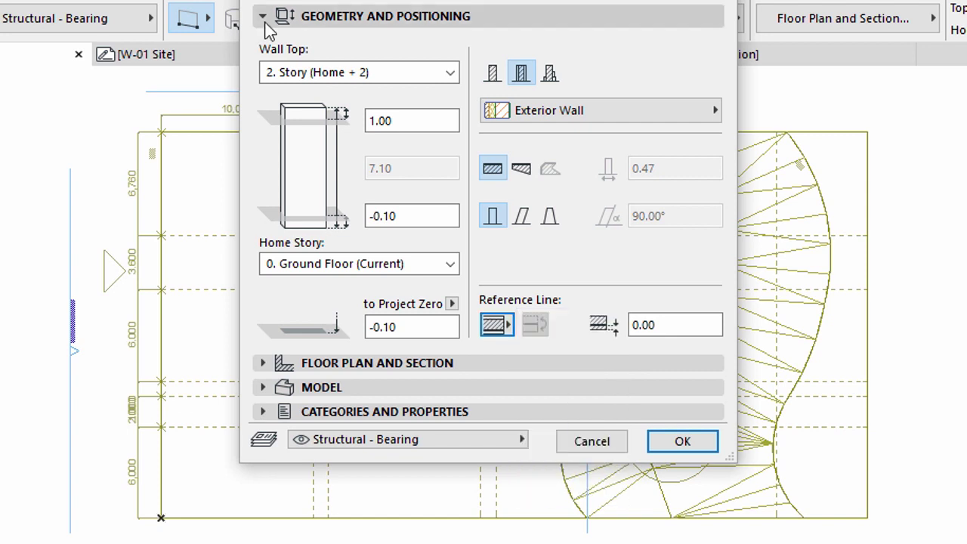
Set the wall's floor plan display to All Relevant Stories, Projected with Overhead, and its projection to Entire Element
click(264, 18)
click(264, 39)
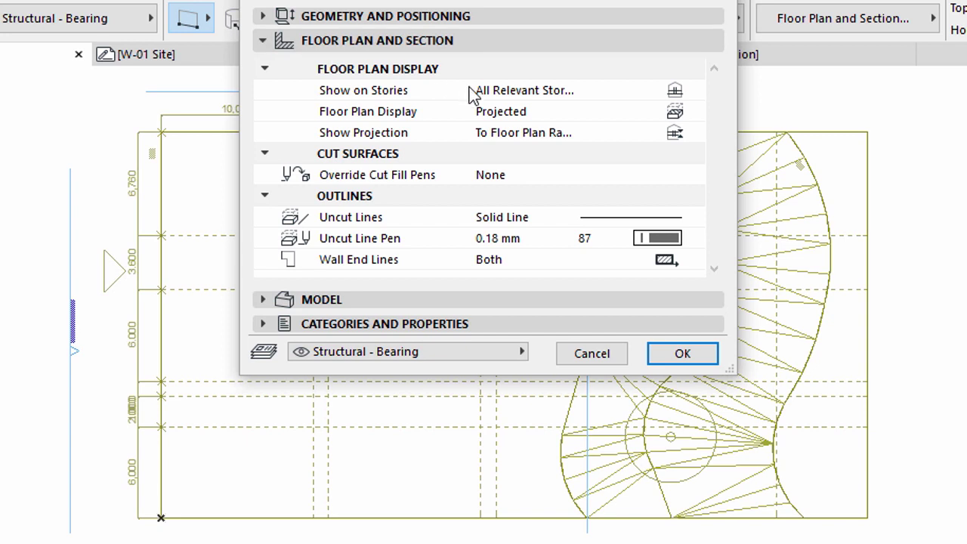
click(694, 92)
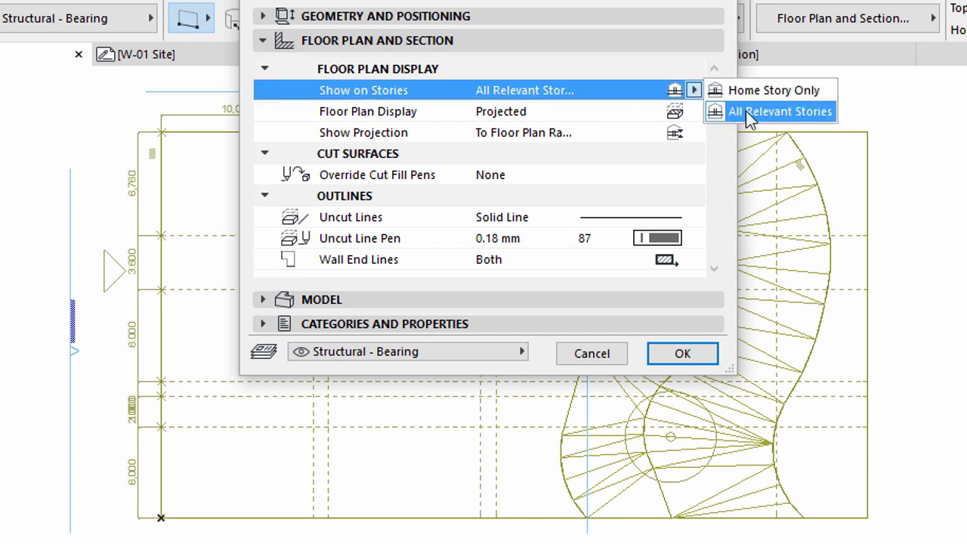
click(746, 110)
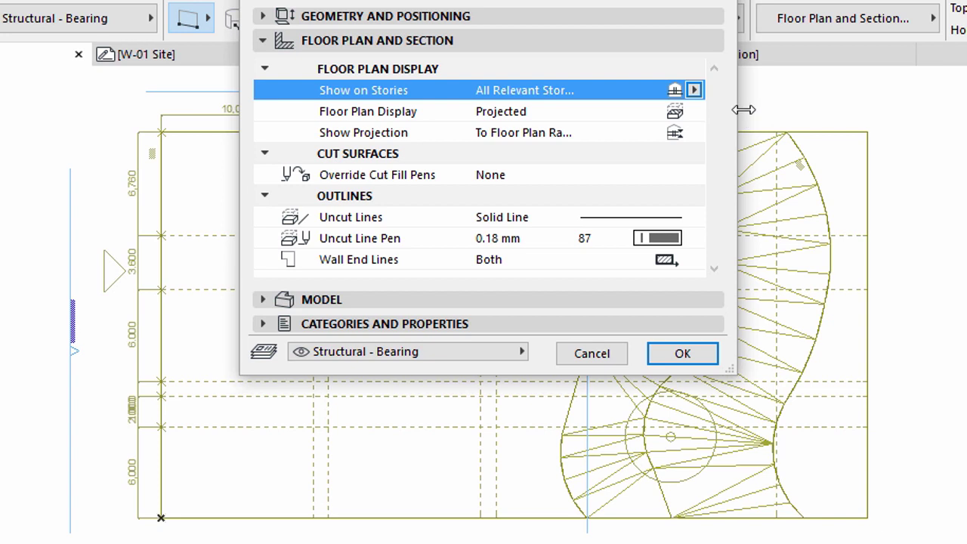
click(695, 108)
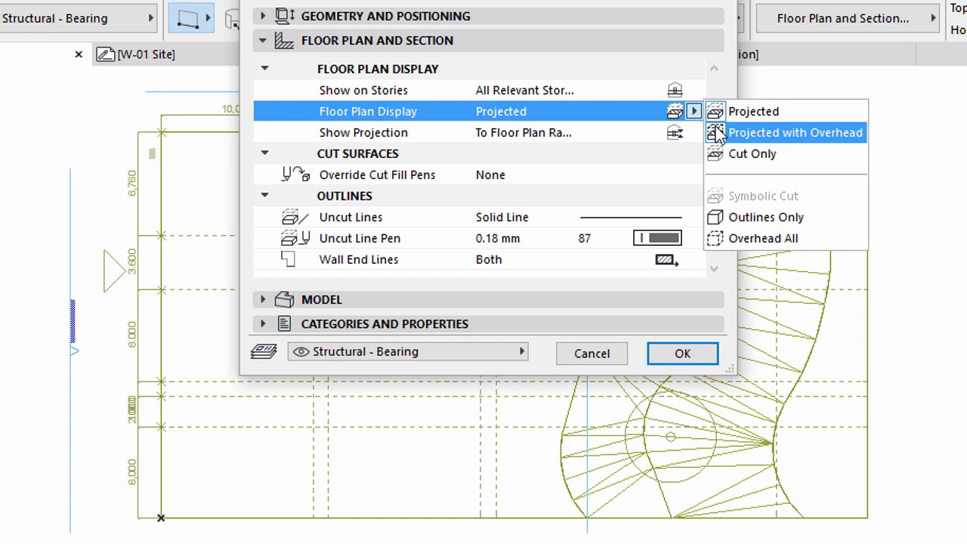
click(793, 132)
click(694, 134)
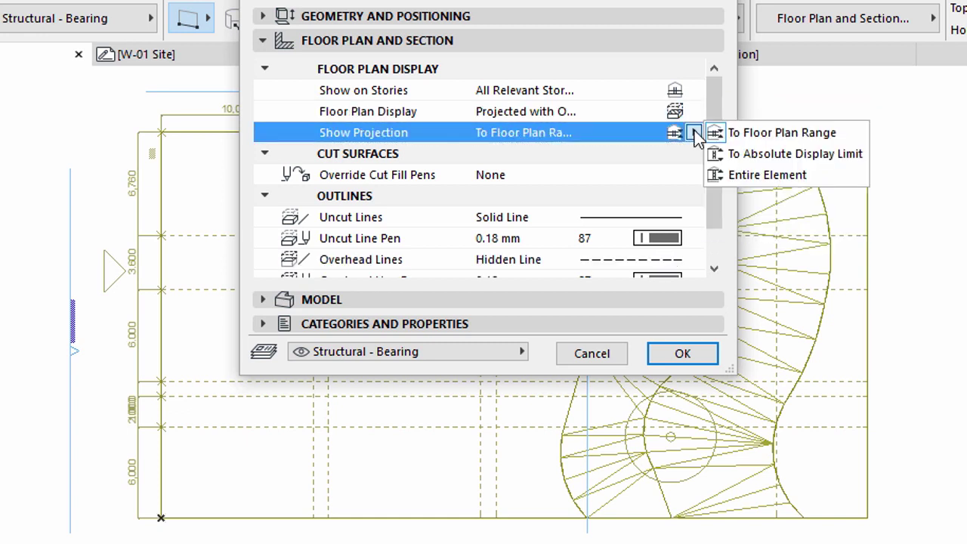
click(722, 174)
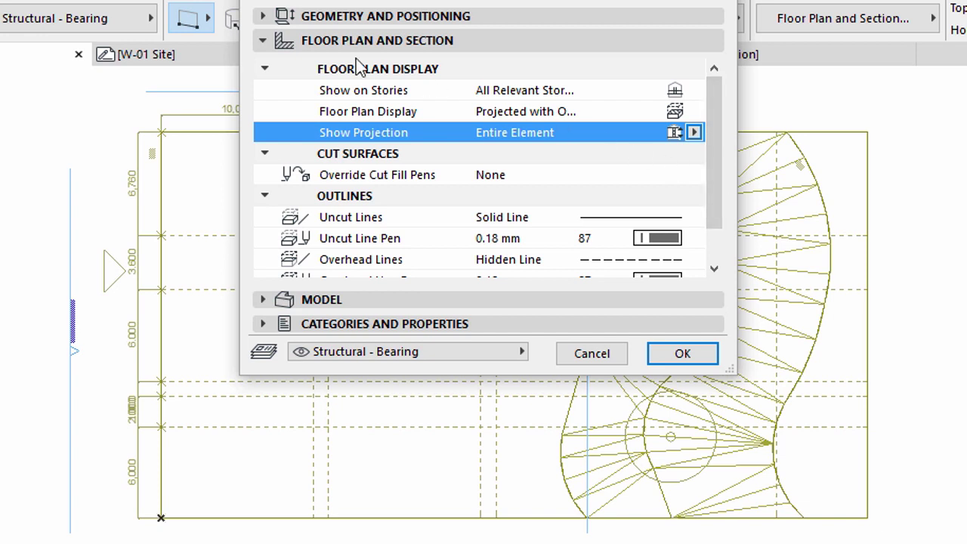
Categorize the default wall as a Load-Bearing Element with its position set to Exterior
click(261, 40)
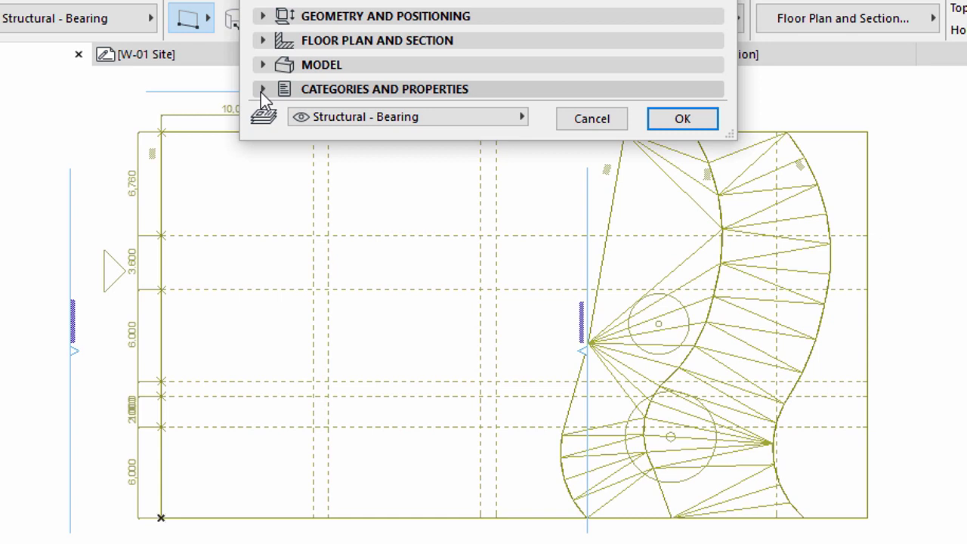
click(261, 90)
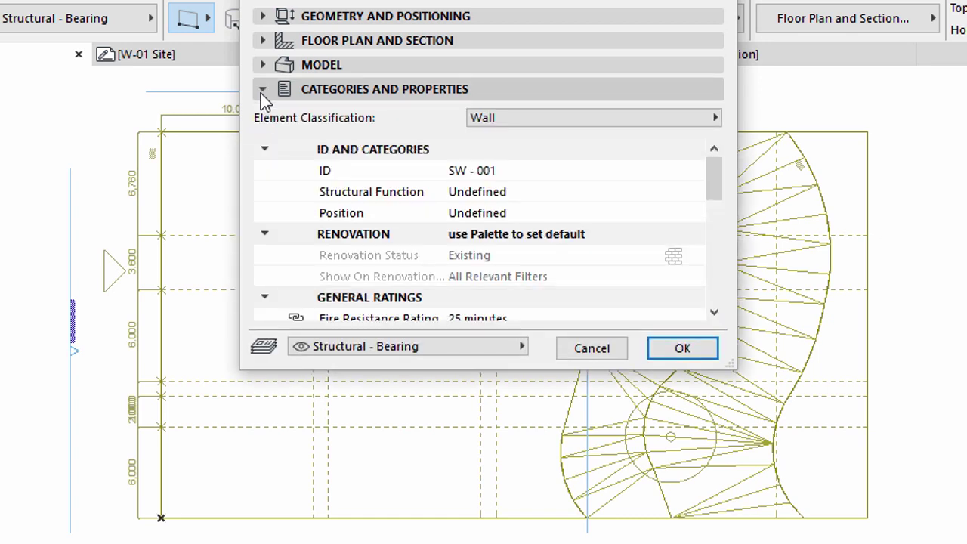
click(703, 201)
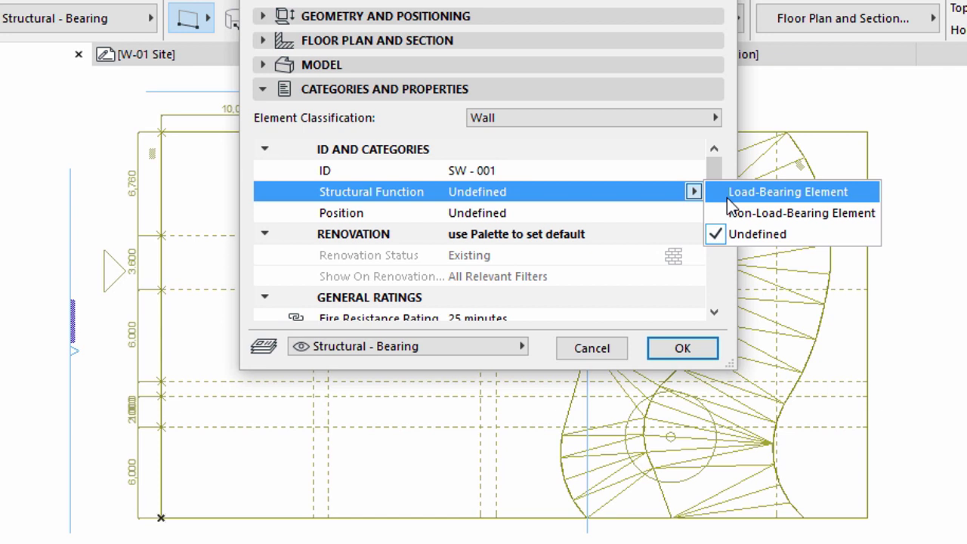
click(730, 198)
click(694, 212)
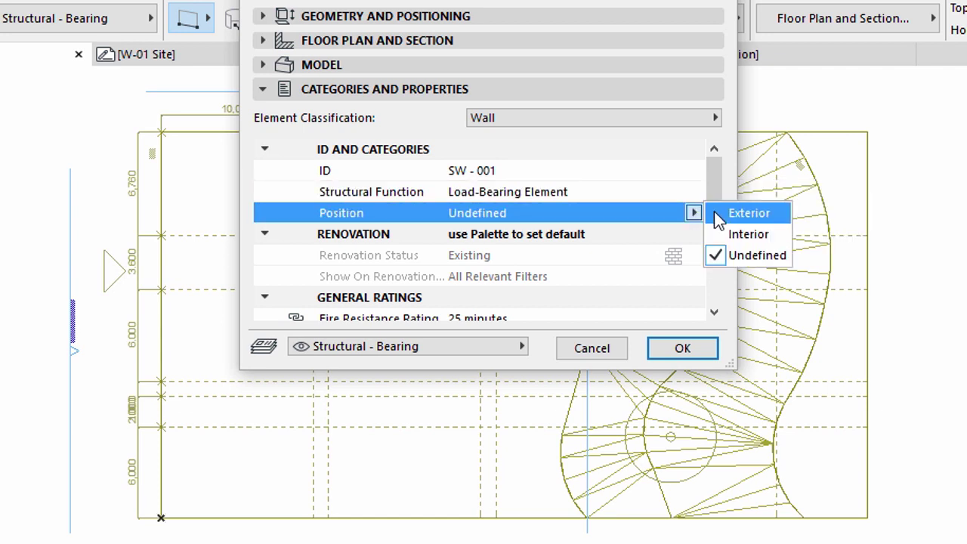
click(748, 214)
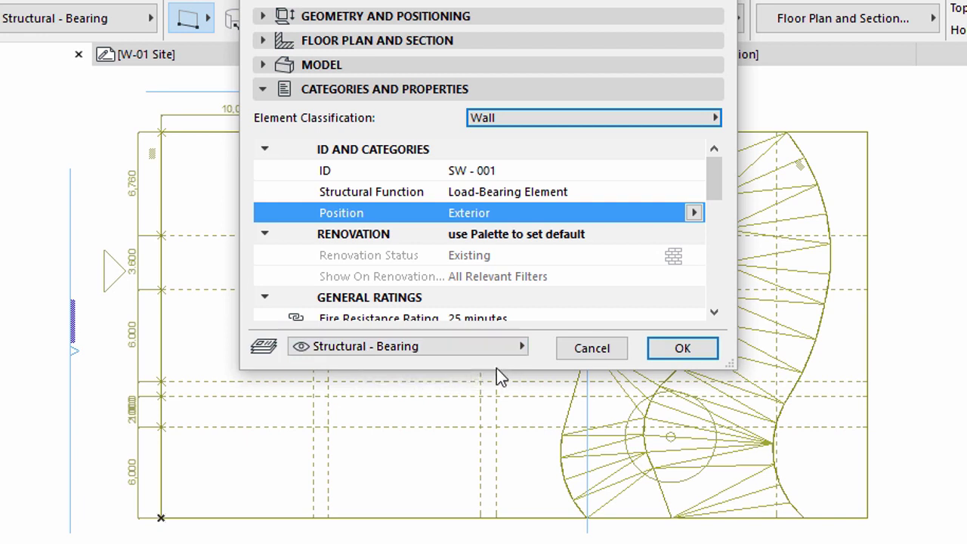
Open the default wall's IFC property manager and choose the OmniClass predefined rule with Table 21 - Elements
drag(496, 370, 496, 494)
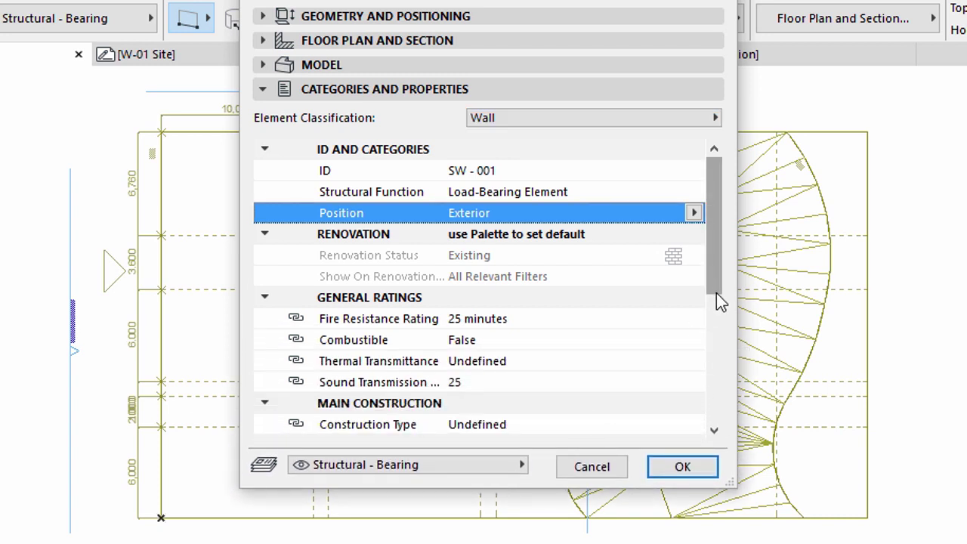
drag(716, 294, 716, 421)
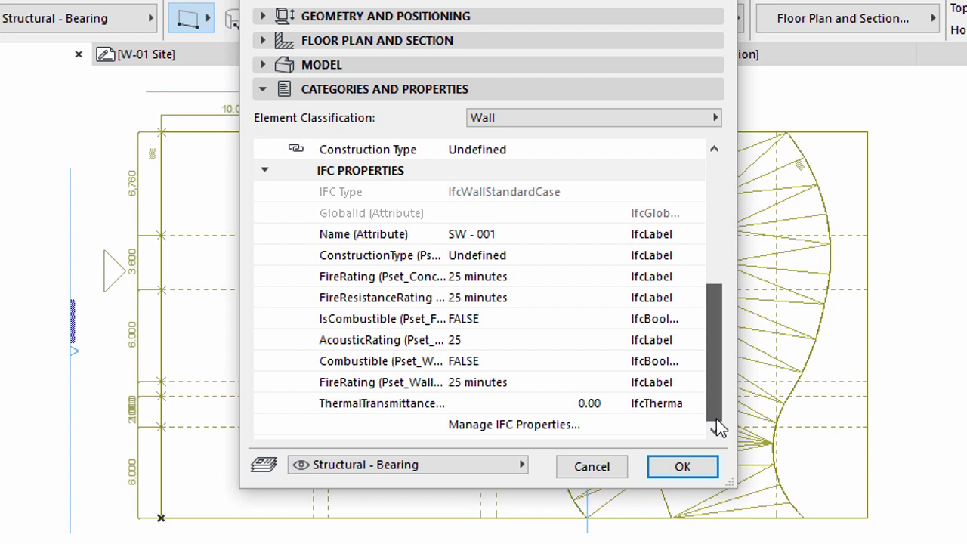
click(666, 425)
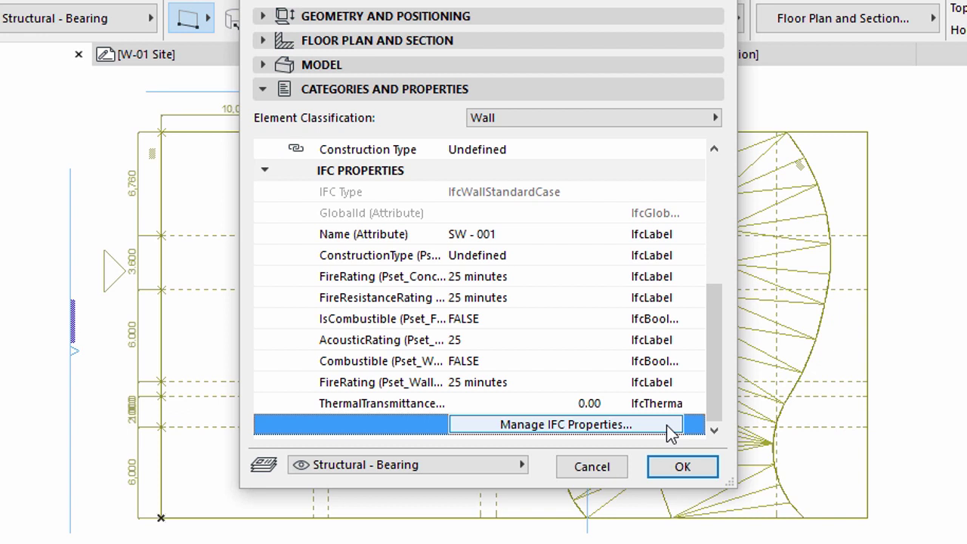
click(668, 431)
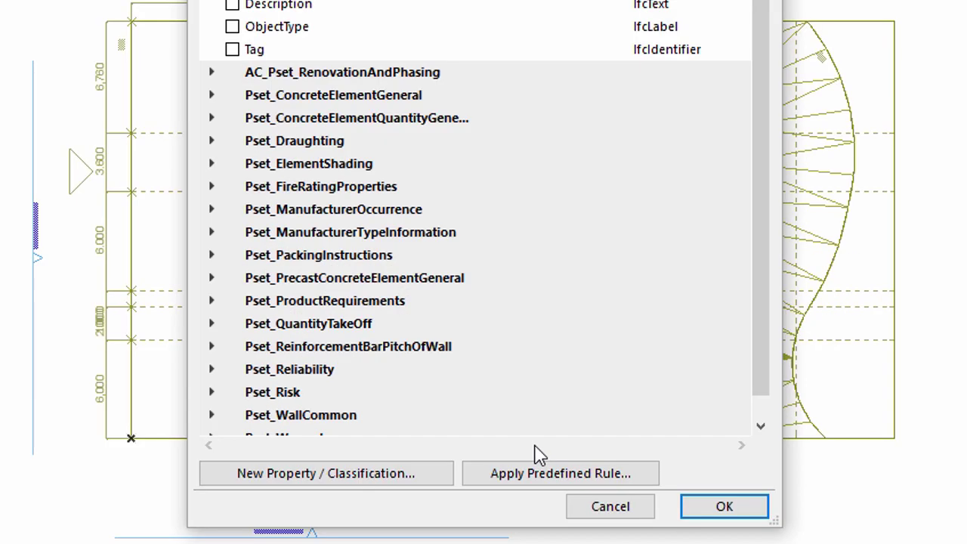
click(499, 475)
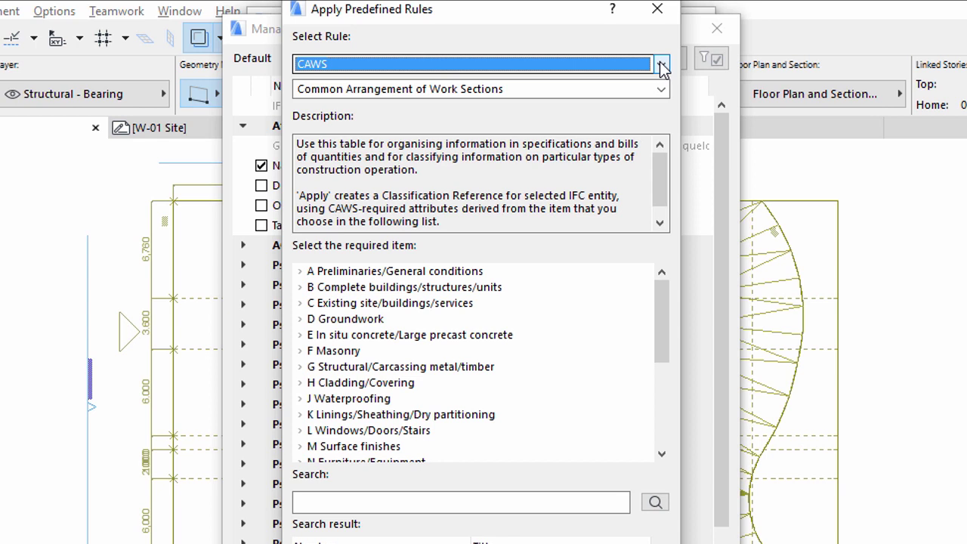
click(661, 65)
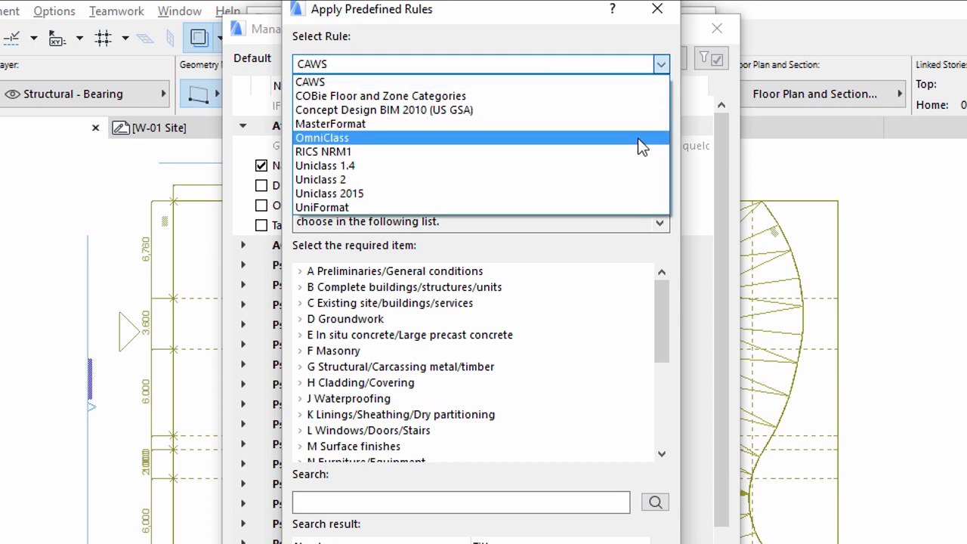
click(641, 139)
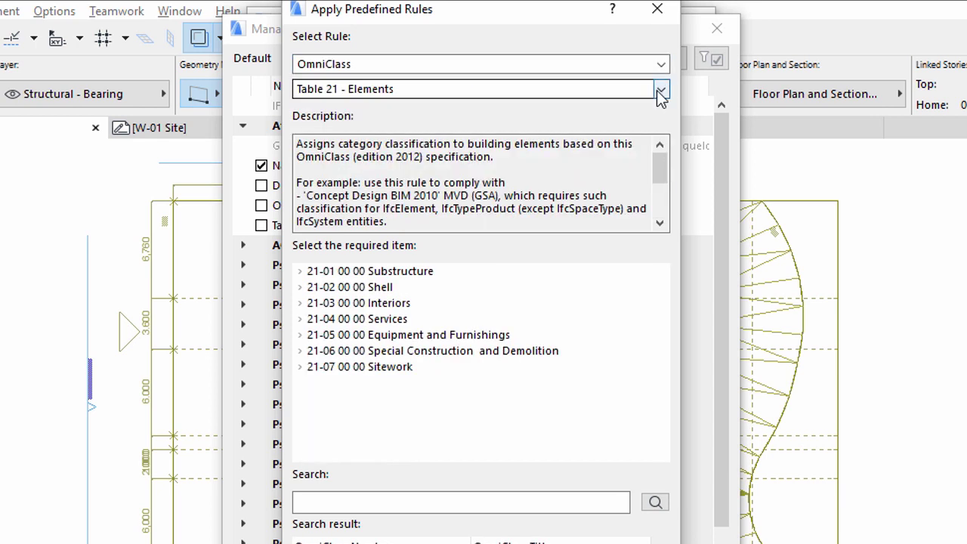
click(659, 91)
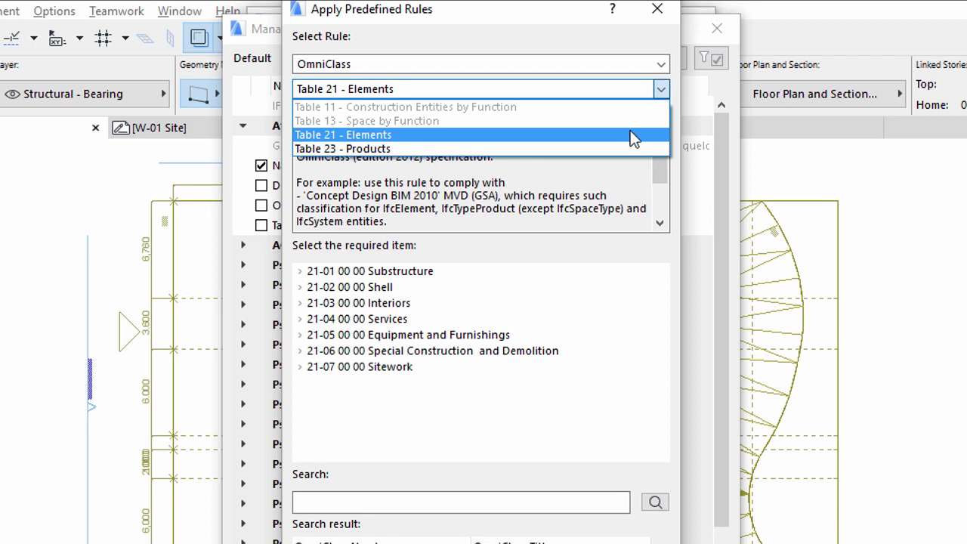
click(630, 134)
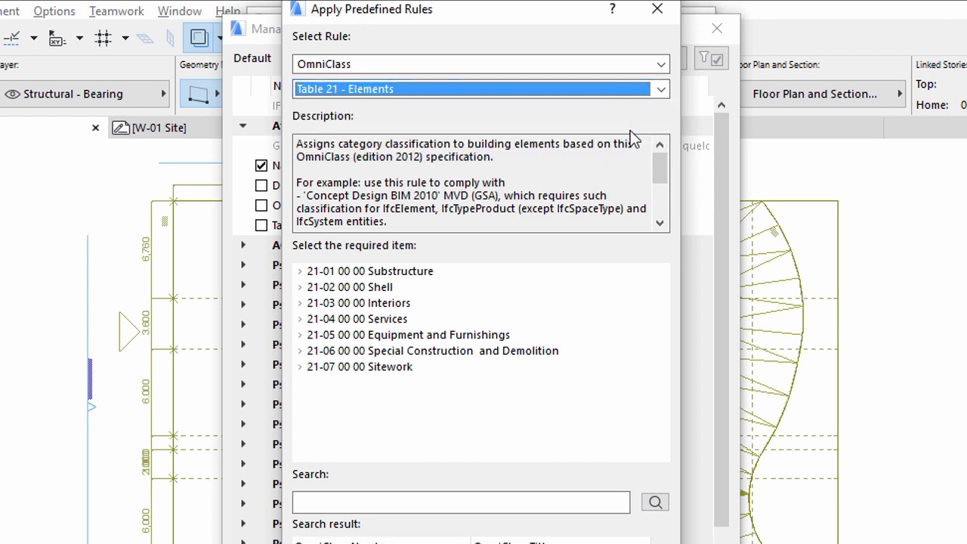
Search the OmniClass items for "exterior wall" and apply the 21-02 20 10 Exterior Walls classification
click(428, 501)
text(exterior wa)
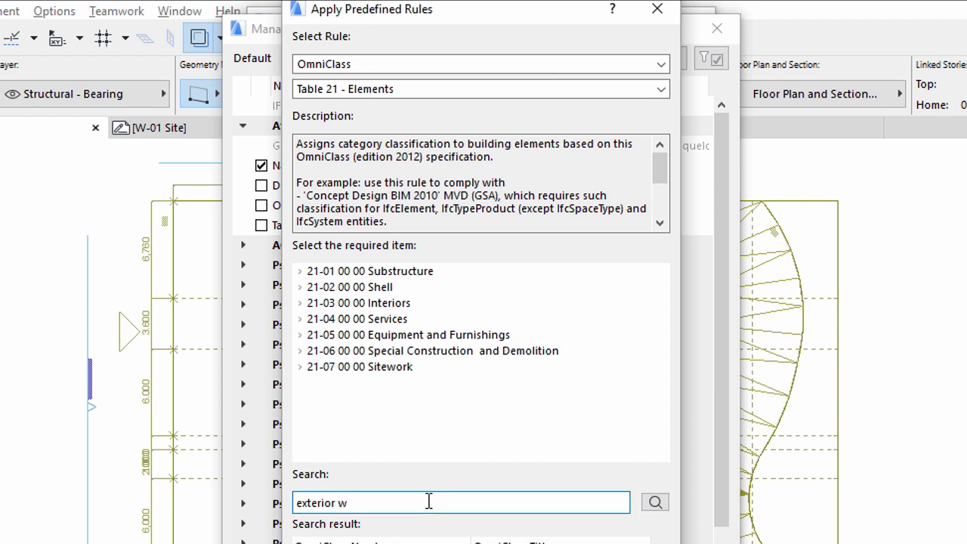
text(ll)
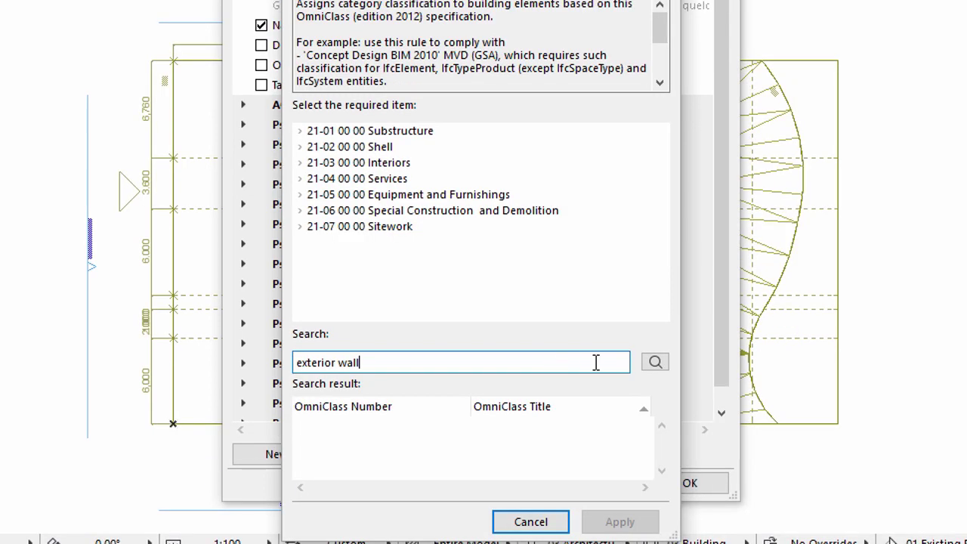
click(654, 364)
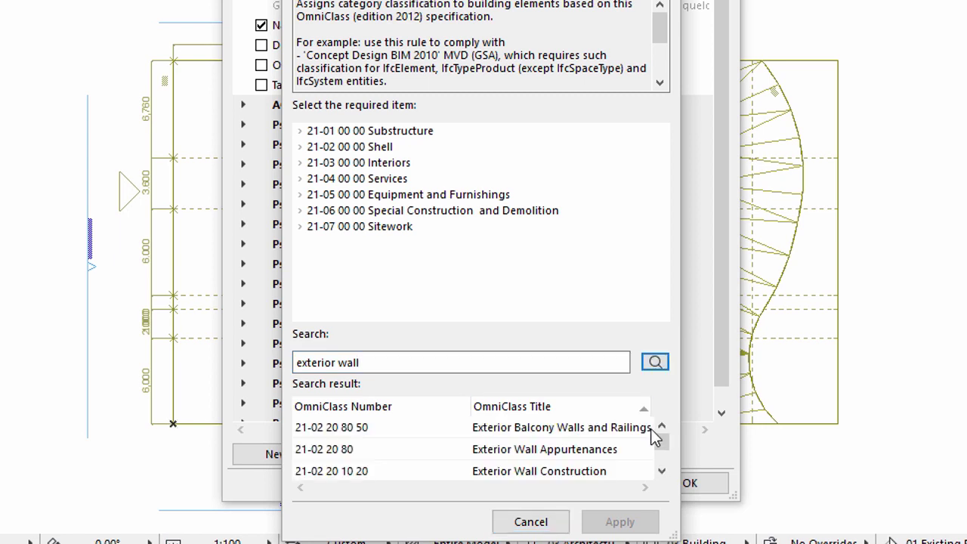
drag(662, 451, 662, 457)
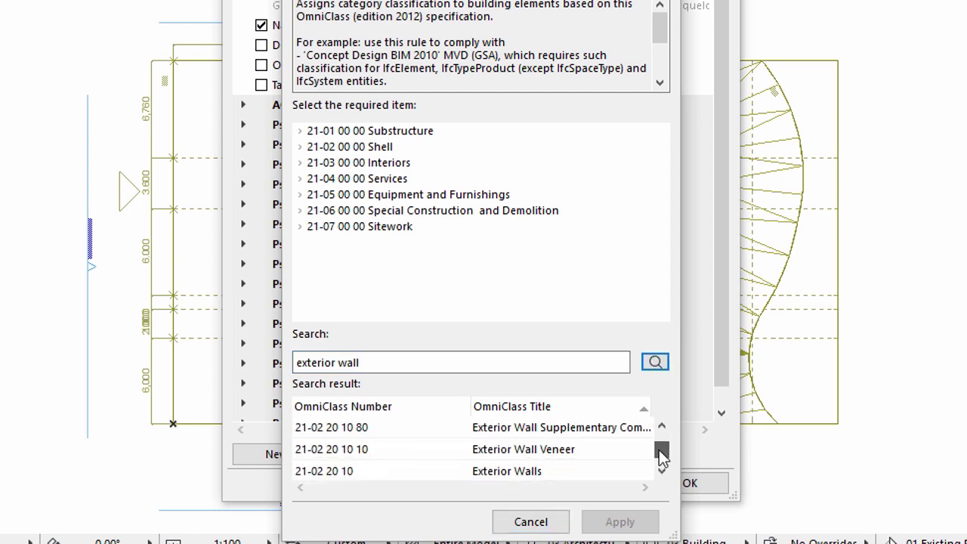
click(593, 471)
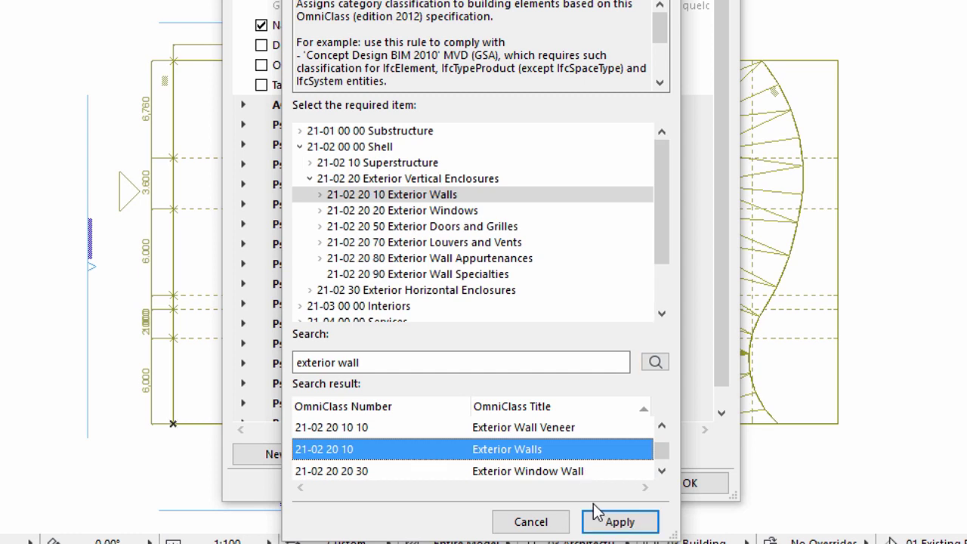
click(608, 523)
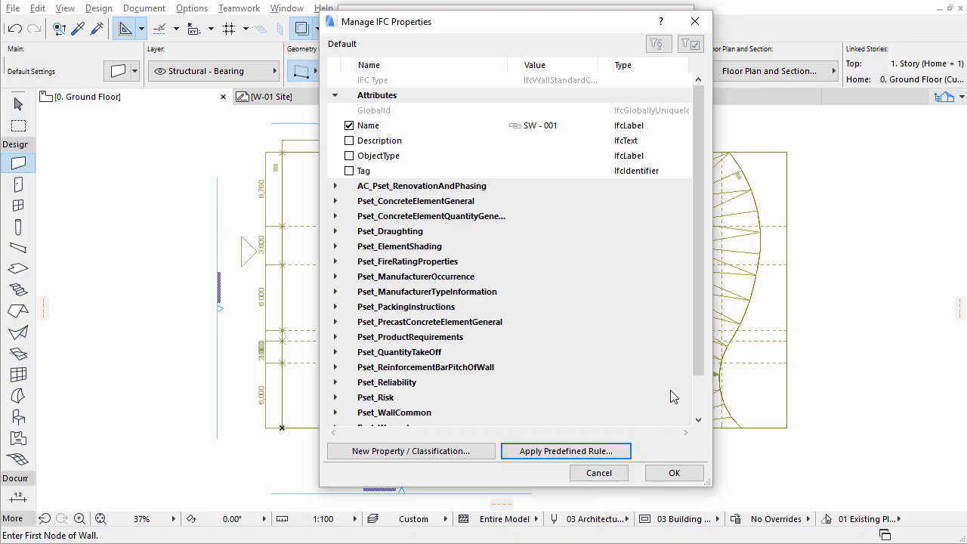
Review the OCCS - Elements classification reference and confirm the IFC properties and the default wall settings
click(698, 360)
drag(697, 368, 700, 406)
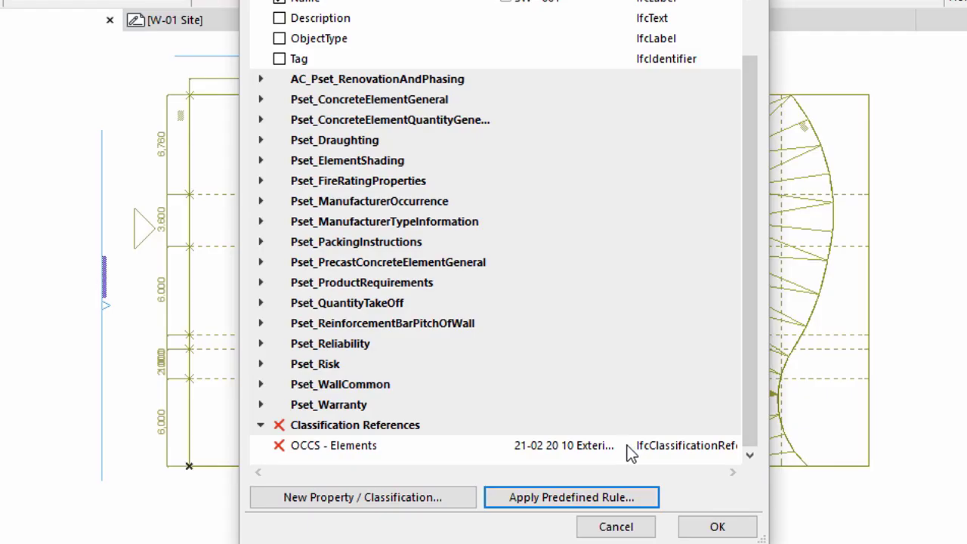
click(632, 450)
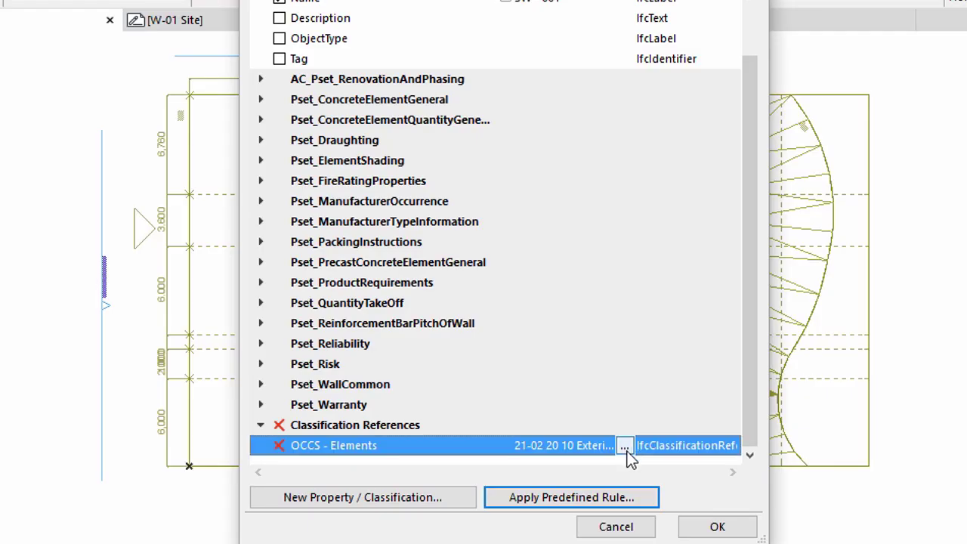
click(625, 447)
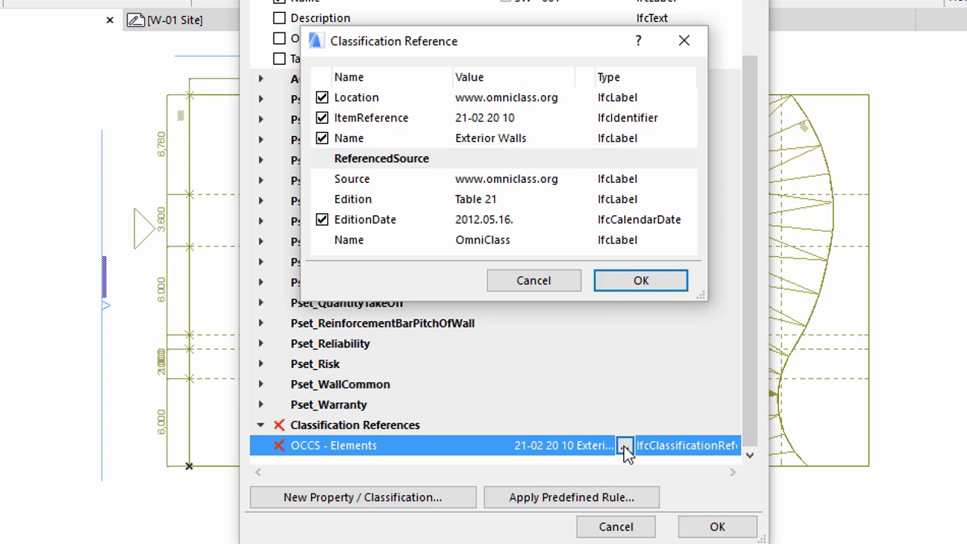
click(602, 284)
click(696, 531)
click(661, 418)
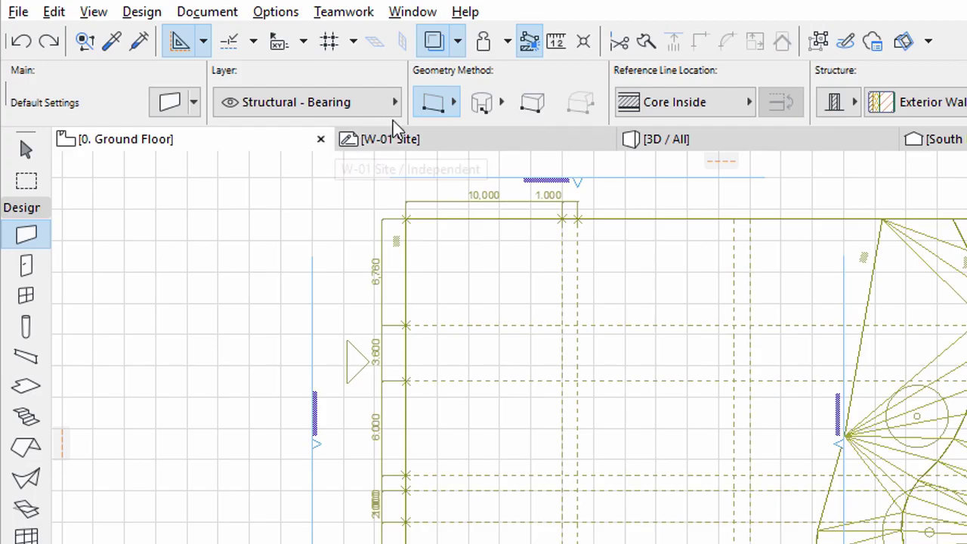
Switch the wall geometry method to Rectangle and turn off the construction grid display
click(452, 104)
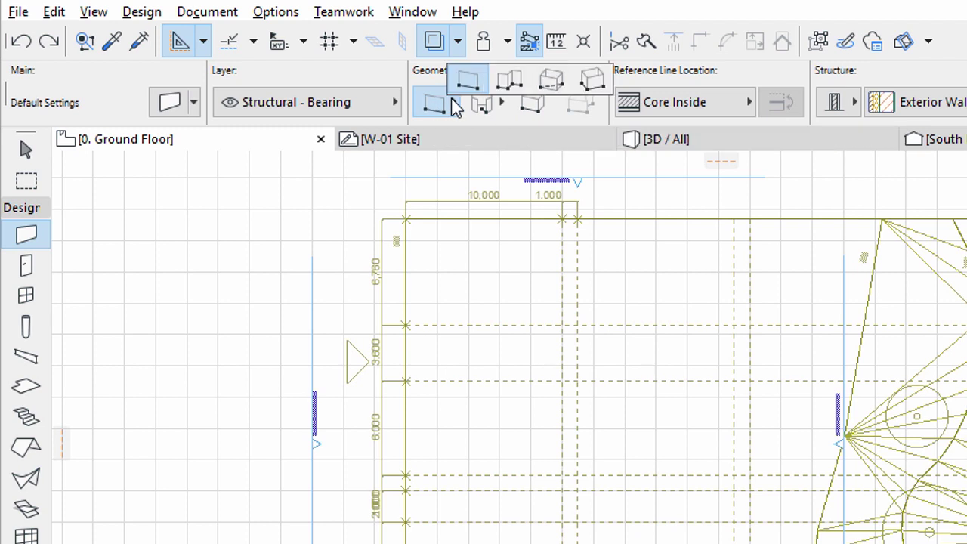
click(541, 83)
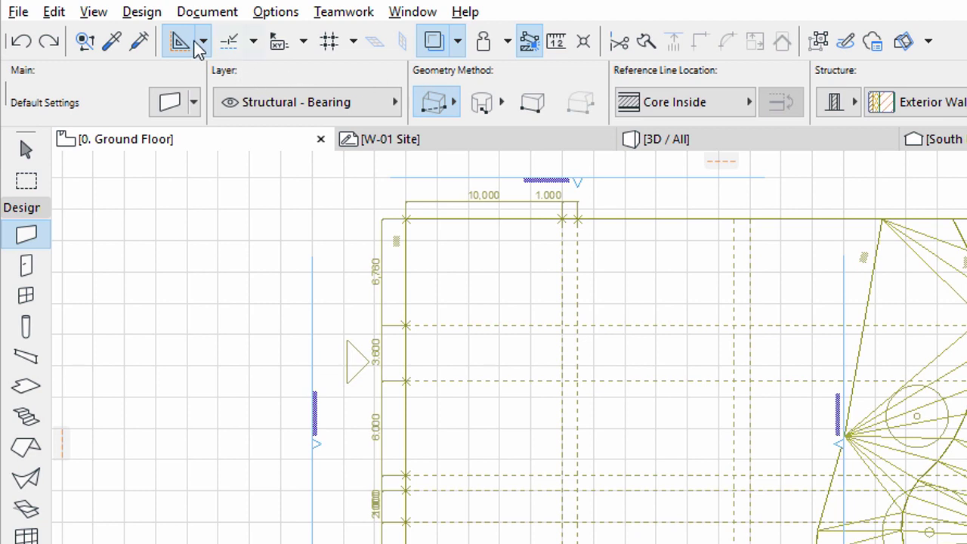
click(94, 12)
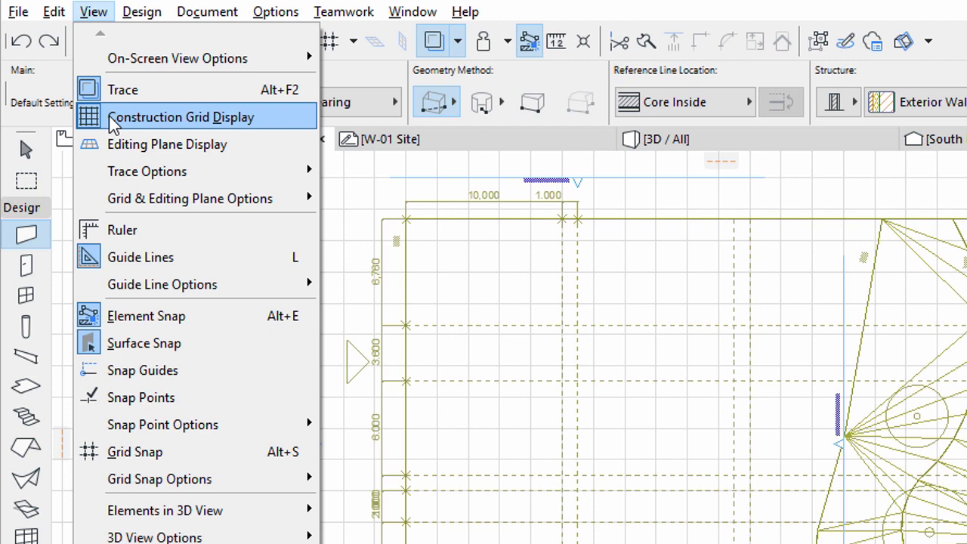
click(109, 117)
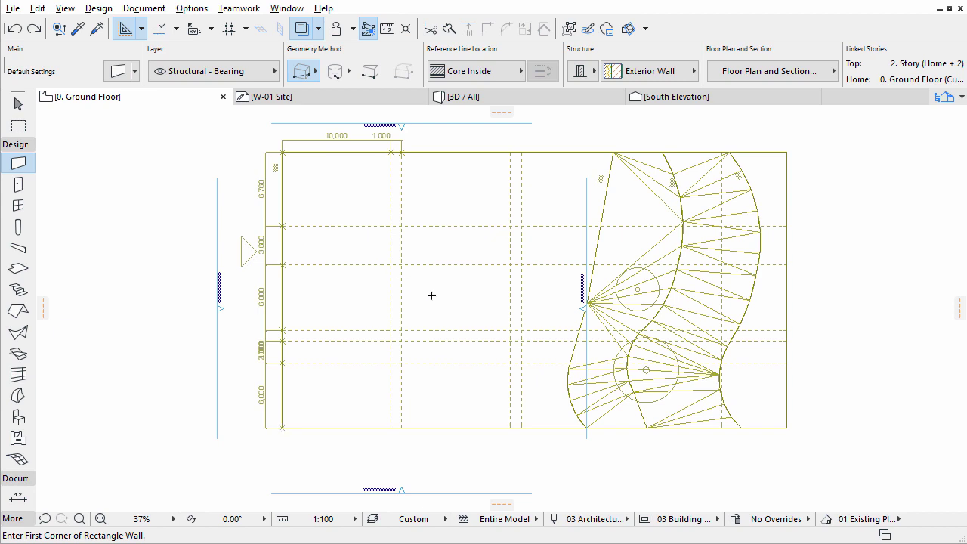
Draw a rectangle of exterior walls between diagonally opposite intersections of the dashed guide lines enclosing the central 6,000-deep bay
scroll(432, 295, up, 3)
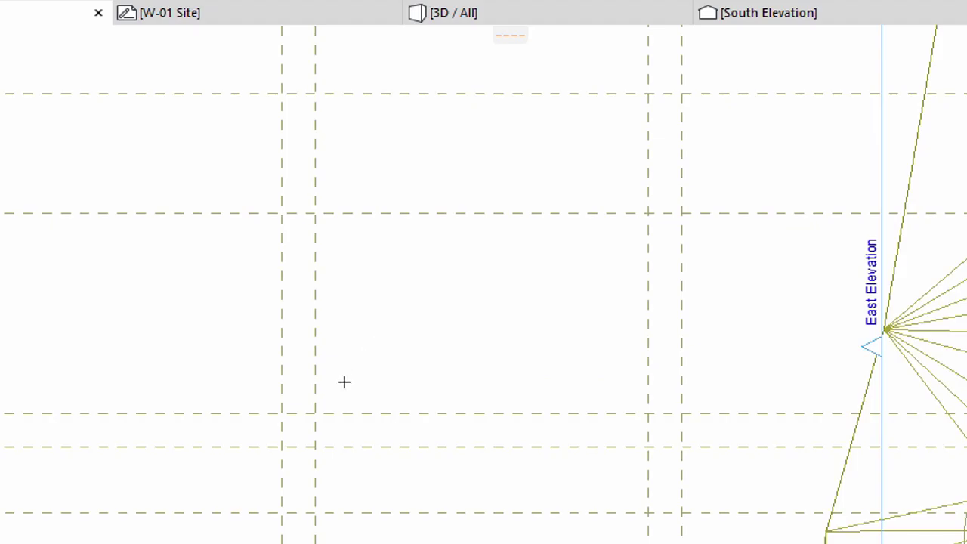
click(316, 412)
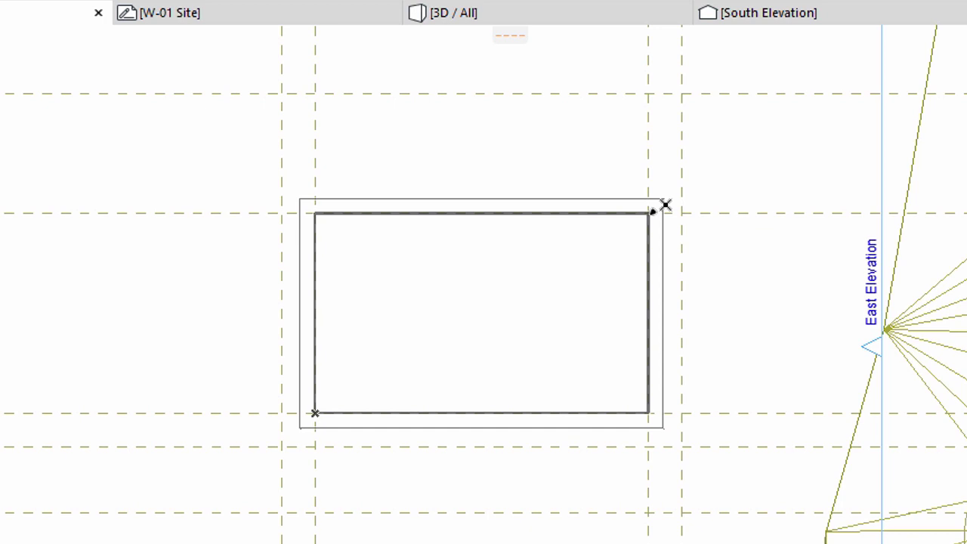
click(651, 212)
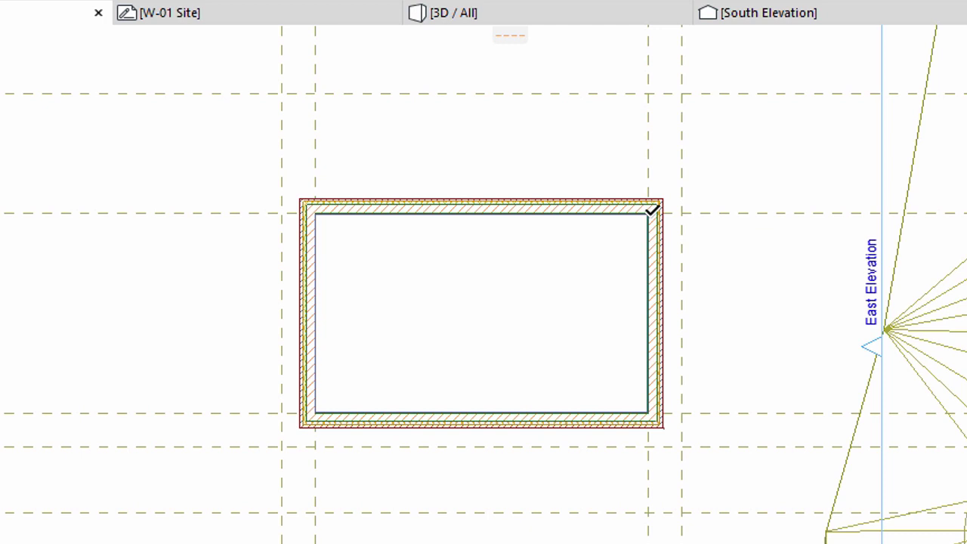
Inspect the new rectangular walls on the site terrain in the 3D view
click(533, 23)
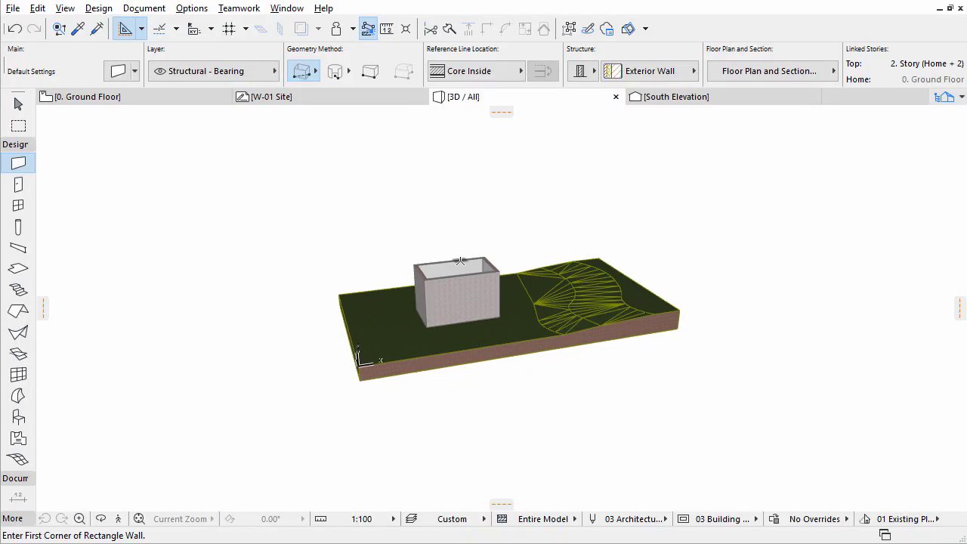
key(Escape)
scroll(448, 260, up, 5)
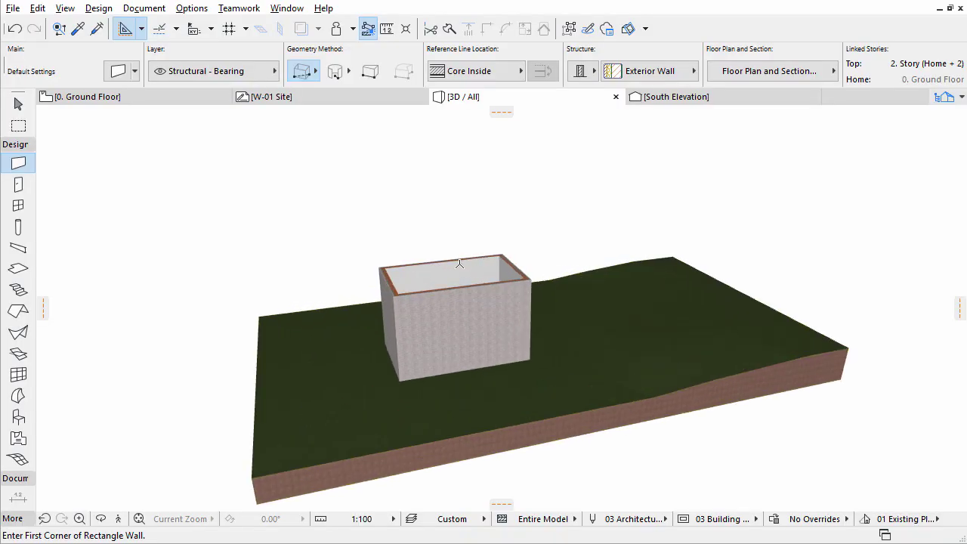
scroll(460, 263, up, 8)
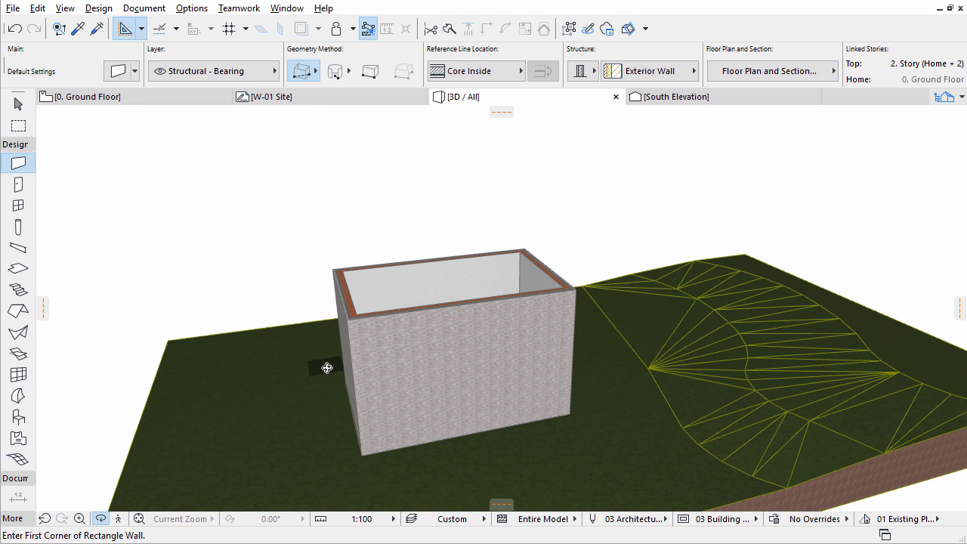